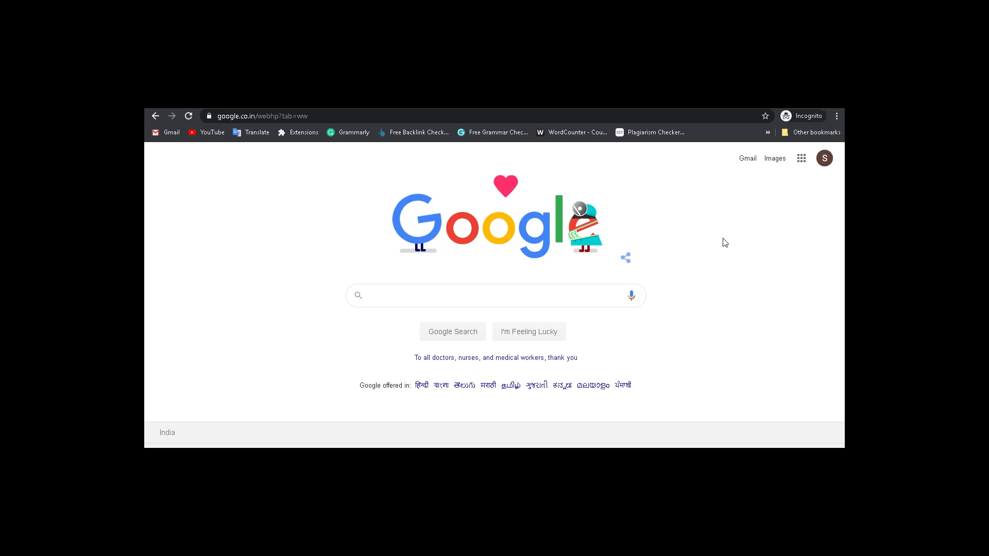
# Open Blogger from the Google apps and start creating a blog
pyautogui.click(802, 161)
pyautogui.scroll(-3, 750, 276)
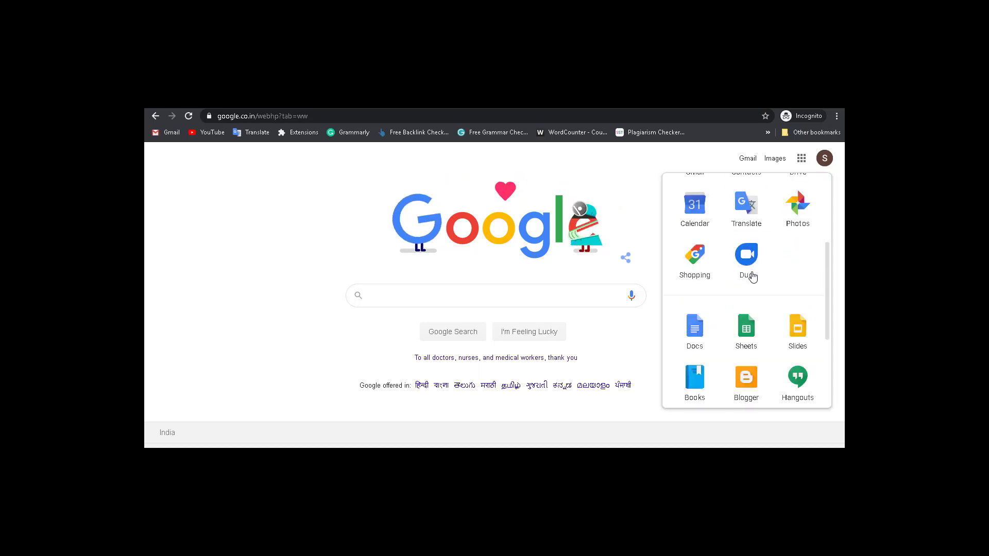
pyautogui.scroll(-1, 777, 329)
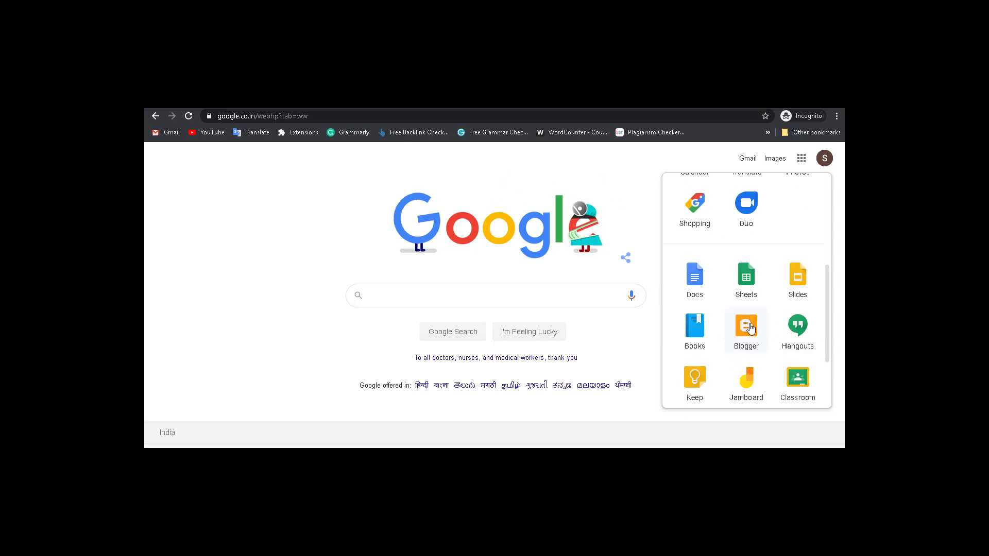
pyautogui.click(749, 328)
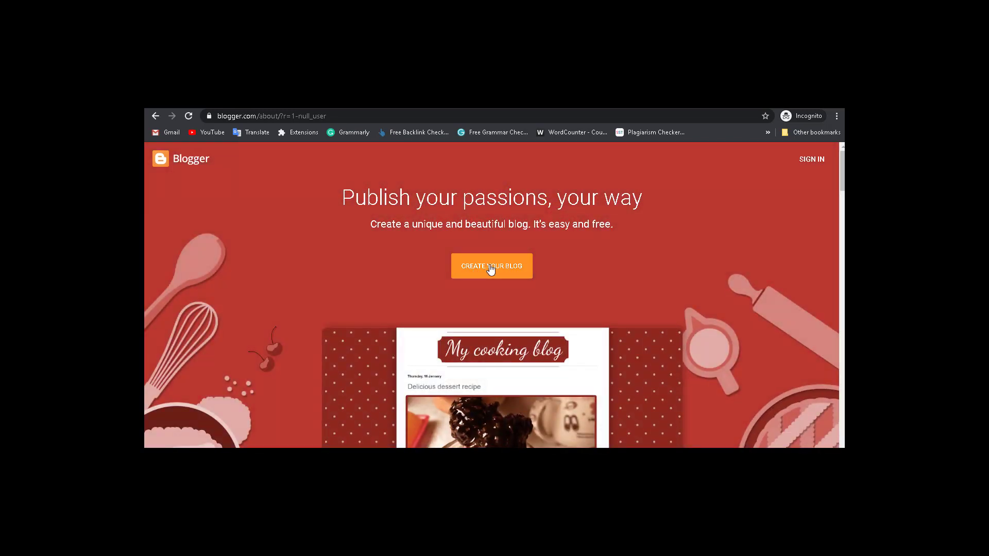
pyautogui.click(492, 267)
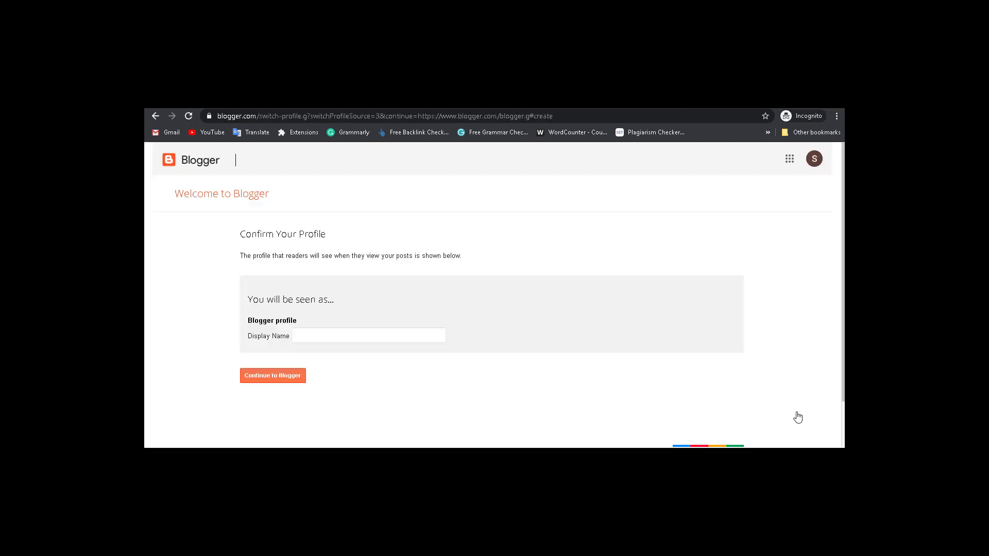
# Set the Blogger profile's display name to "Testblog" and continue to Blogger
pyautogui.click(322, 335)
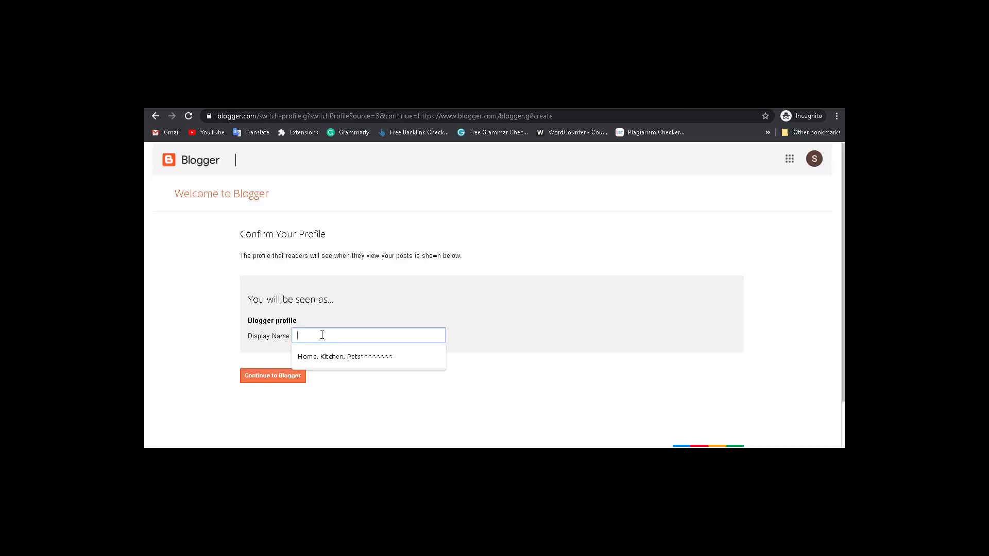
pyautogui.click(392, 289)
pyautogui.click(318, 336)
pyautogui.write('T')
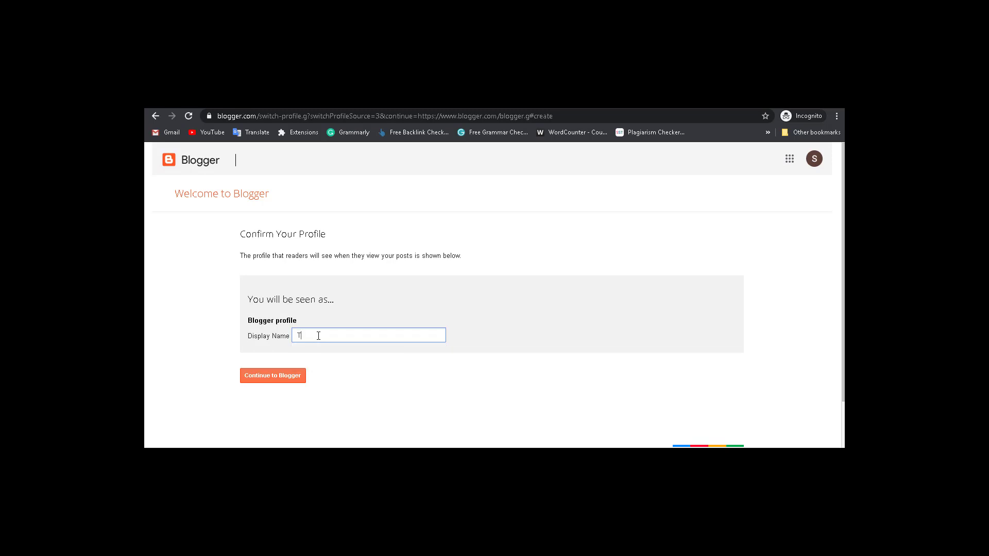
pyautogui.write('esst')
pyautogui.press('BackSpace')
pyautogui.write('tblog')
pyautogui.click(282, 376)
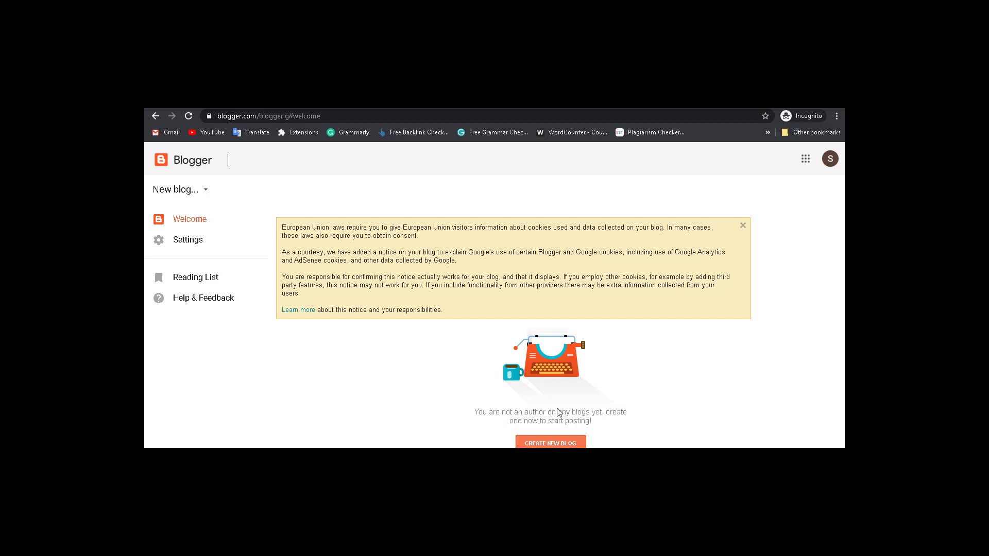
# Start a new blog titled "Tamil Blog" and enter test.blogspot.com as its address
pyautogui.click(564, 444)
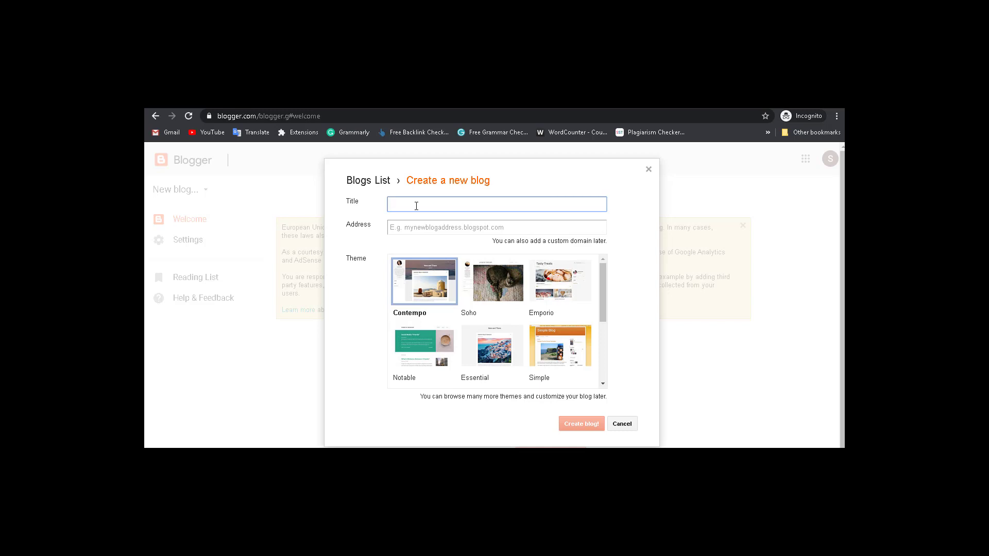
pyautogui.write('Tamil Blog')
pyautogui.click(470, 226)
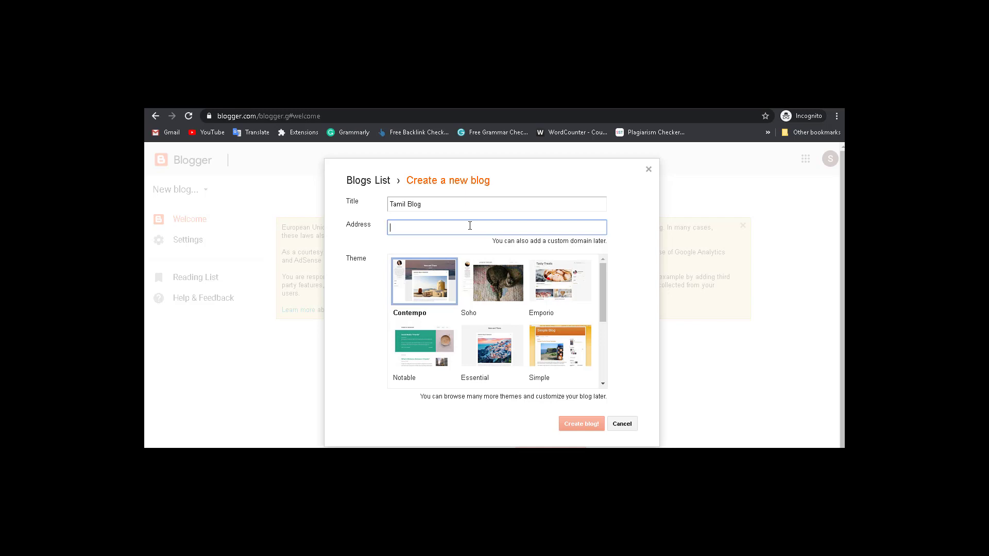
pyautogui.write('test')
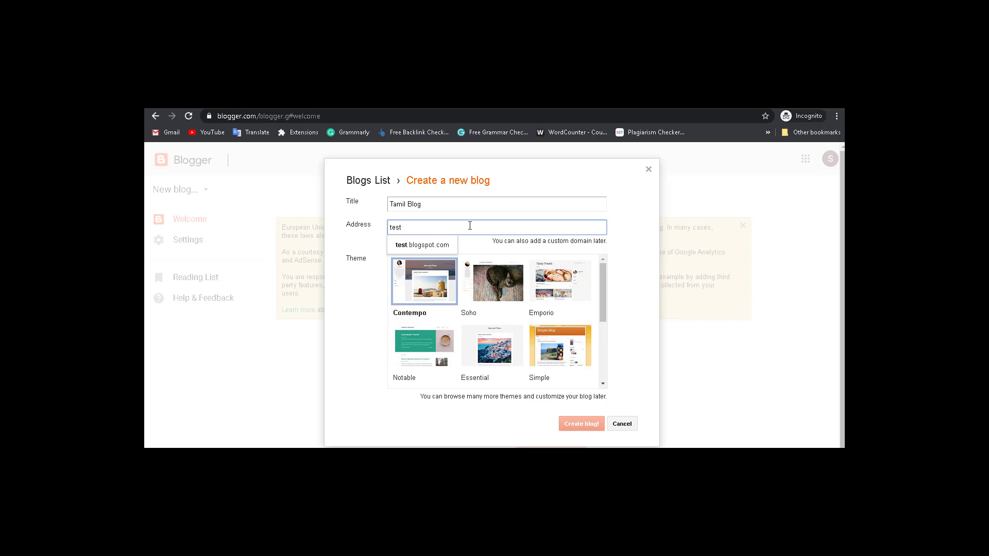
pyautogui.write('blo')
pyautogui.press('BackSpace')
pyautogui.press('BackSpace')
pyautogui.press('BackSpace')
pyautogui.click(440, 247)
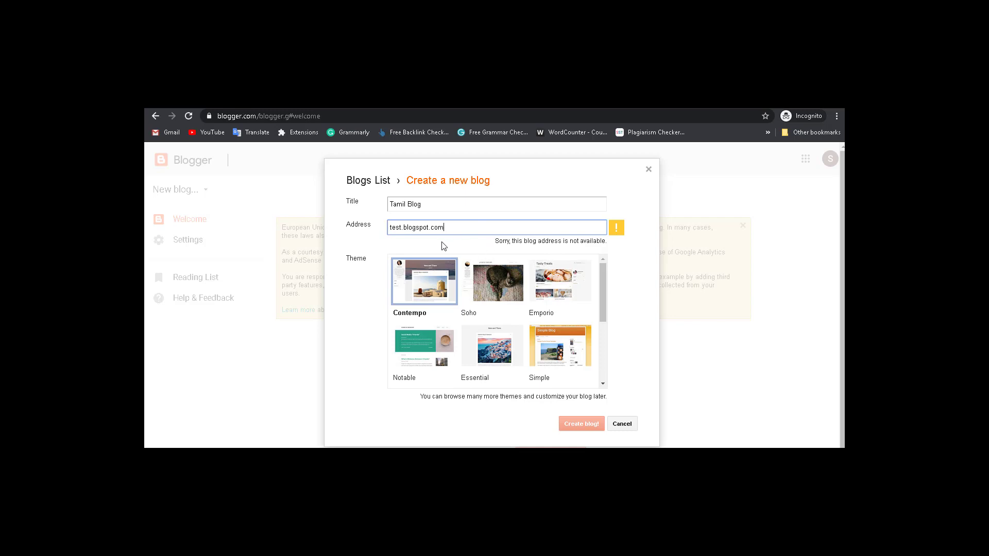
# Change the new blog's address to testblogtamil.blogspot.com
pyautogui.click(401, 228)
pyautogui.write('blog')
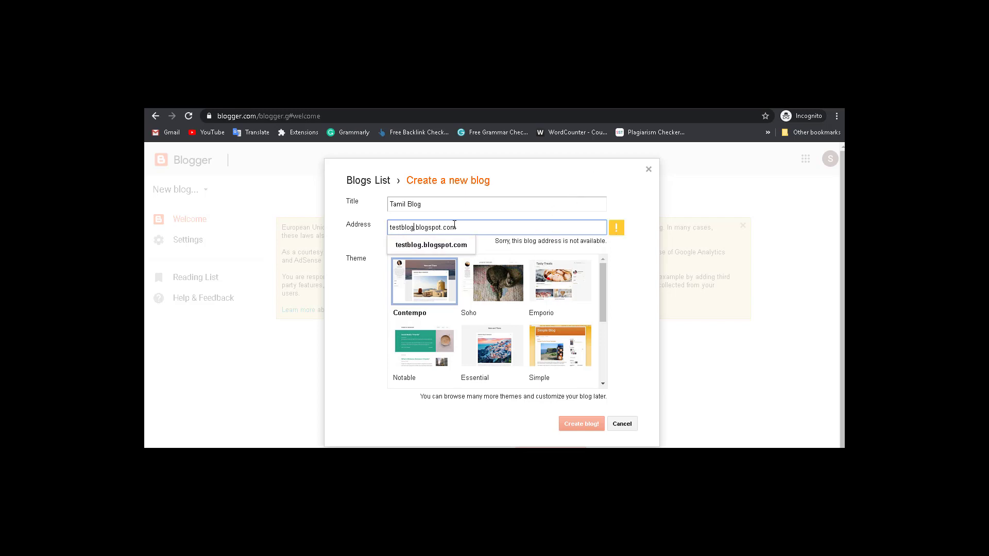
pyautogui.write('tamil')
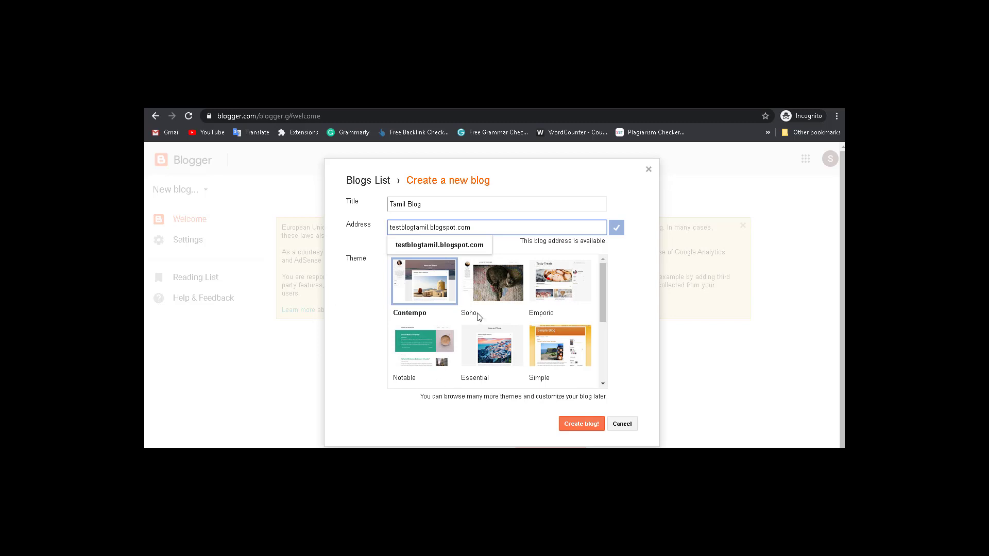
# Create the blog with the Travel theme and decline the Google Domains offer
pyautogui.scroll(-3, 527, 324)
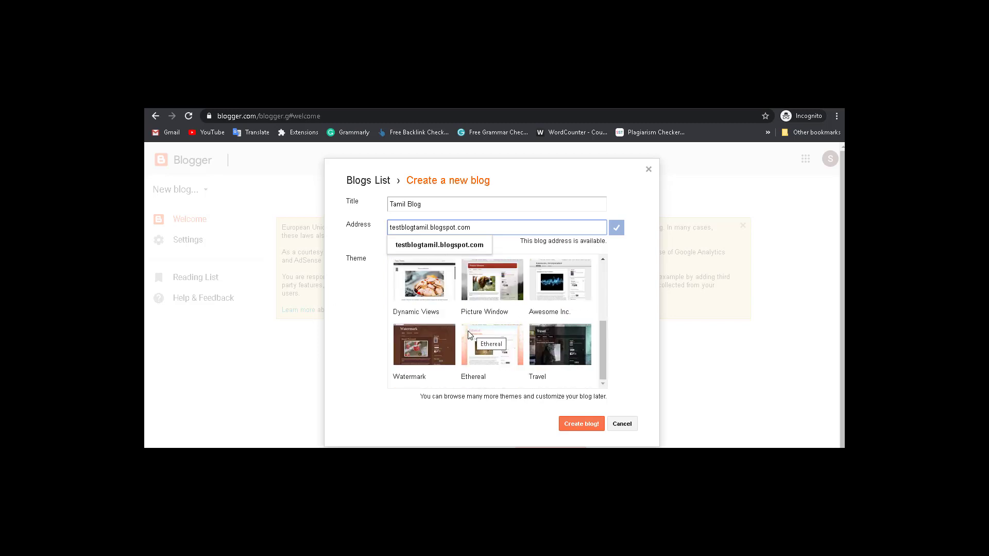
pyautogui.scroll(3, 530, 295)
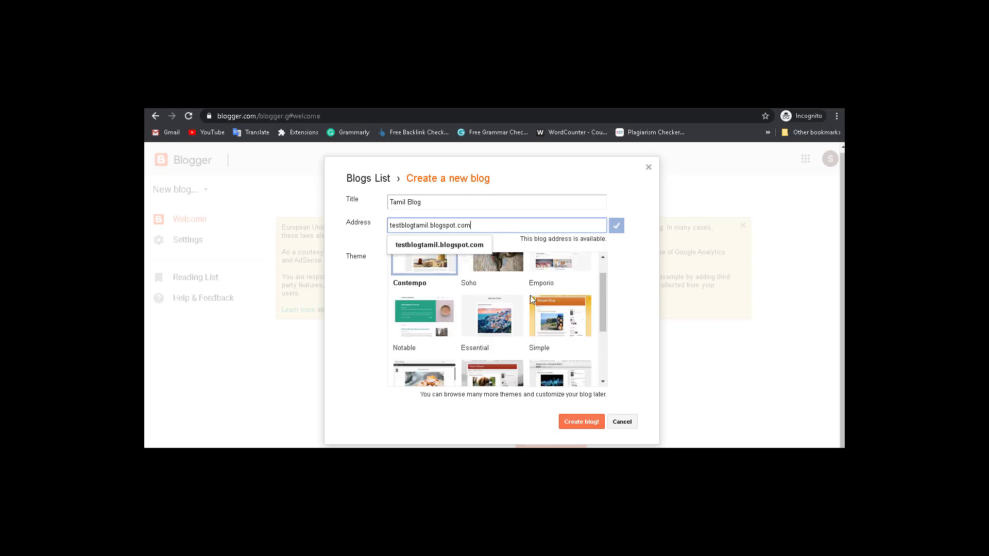
pyautogui.scroll(-3, 525, 306)
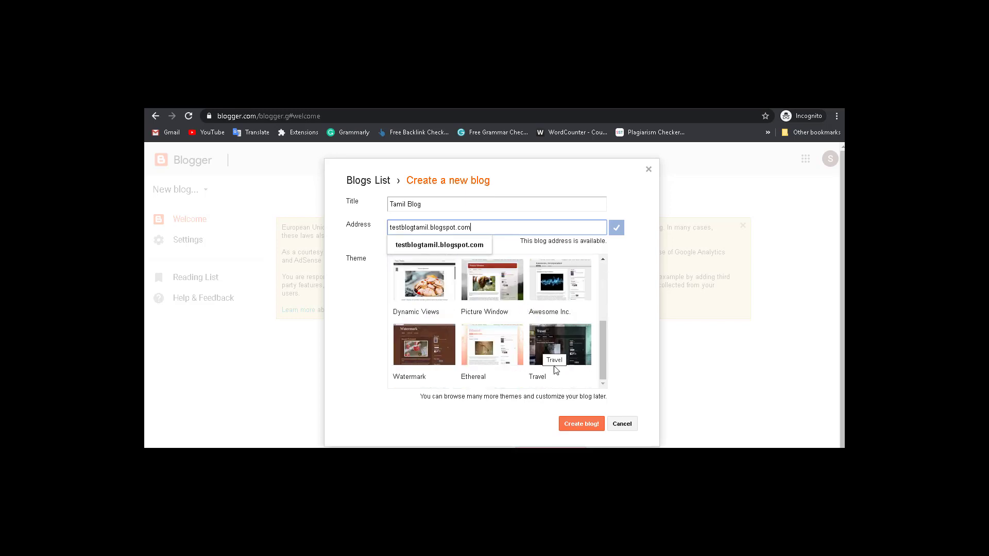
pyautogui.click(571, 354)
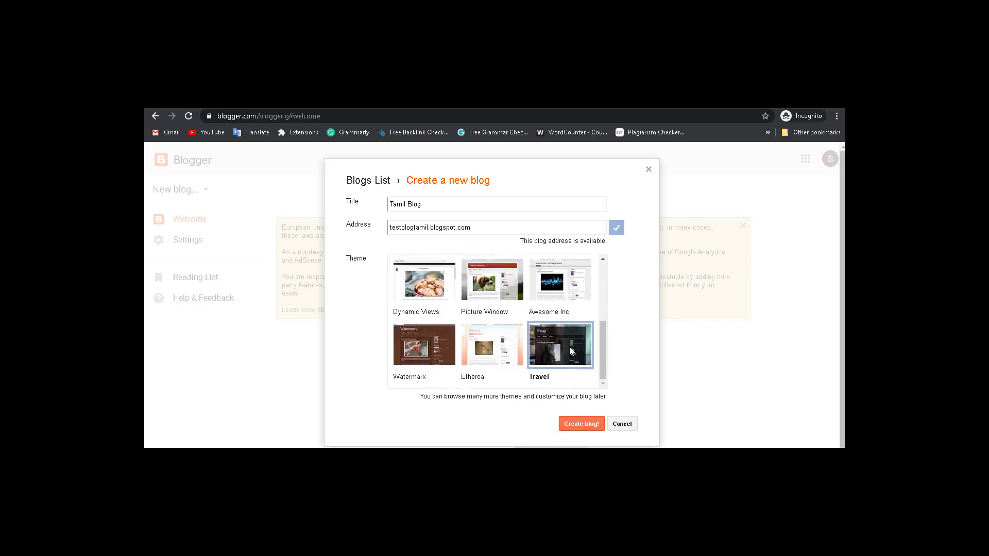
pyautogui.click(577, 431)
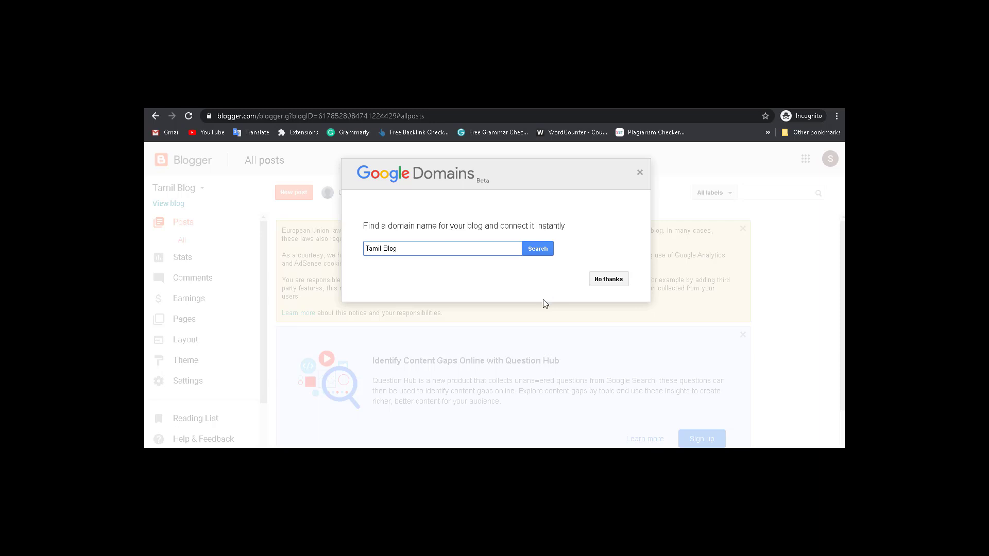
pyautogui.click(608, 279)
# Open the settings of the Tamil Blog
pyautogui.scroll(-1, 421, 342)
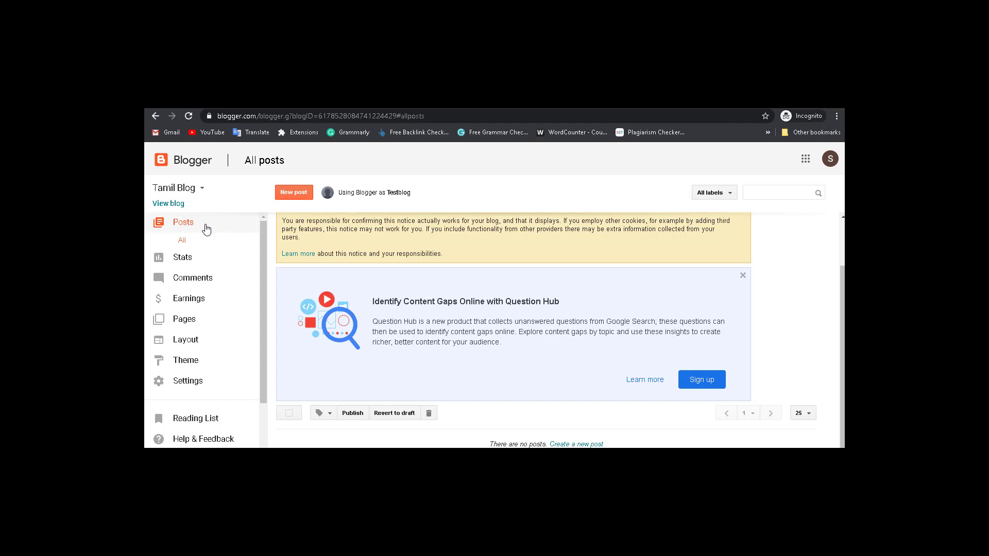
pyautogui.scroll(-1, 205, 265)
pyautogui.scroll(-1, 206, 267)
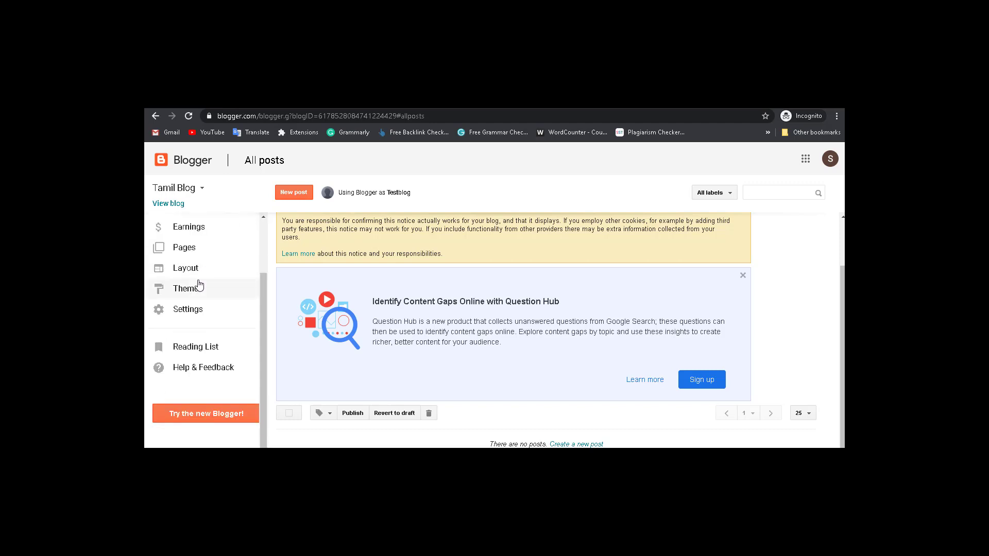
pyautogui.click(194, 311)
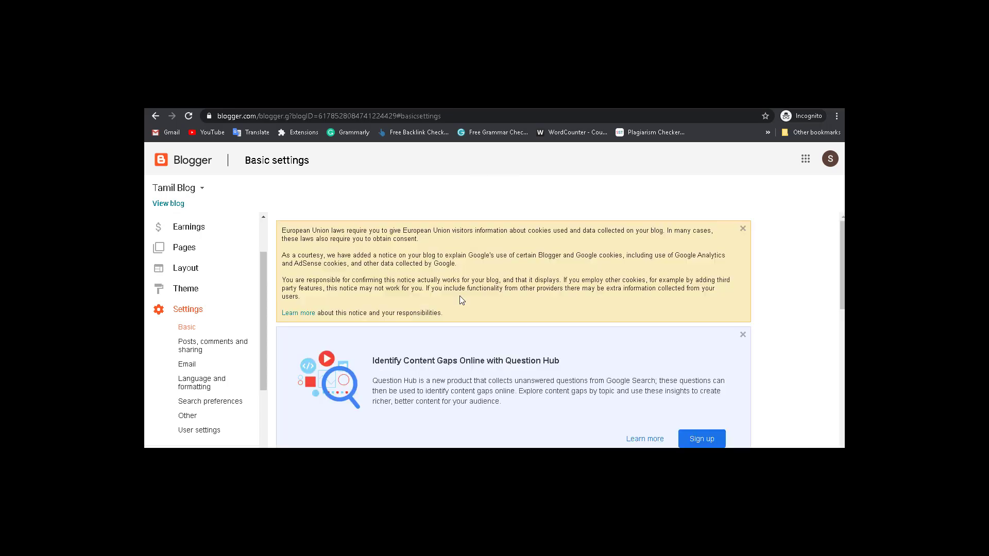
# Review the blog's basic, publishing and HTTPS settings, and open the blog description for editing
pyautogui.scroll(-5, 686, 341)
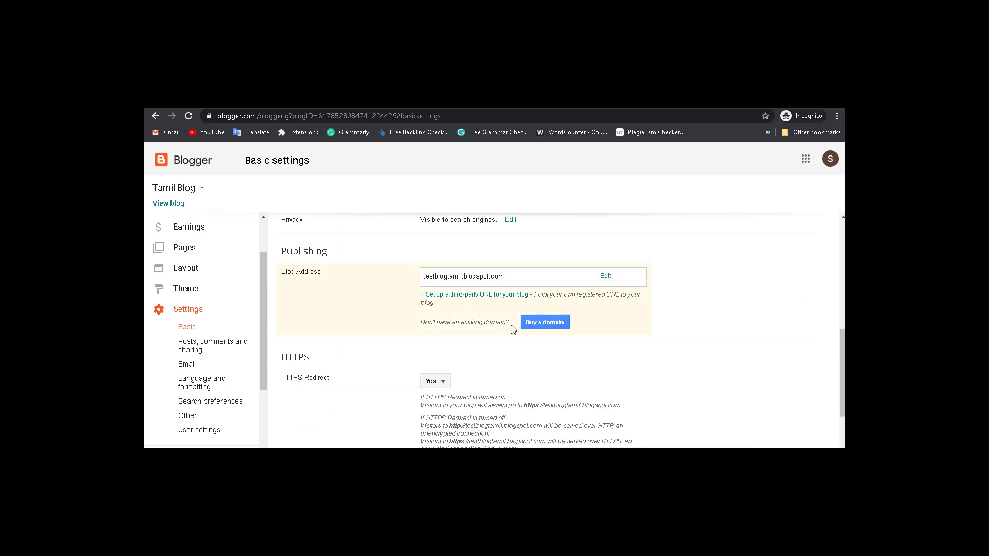
pyautogui.scroll(-2, 513, 330)
pyautogui.scroll(2, 437, 339)
pyautogui.scroll(-1, 356, 349)
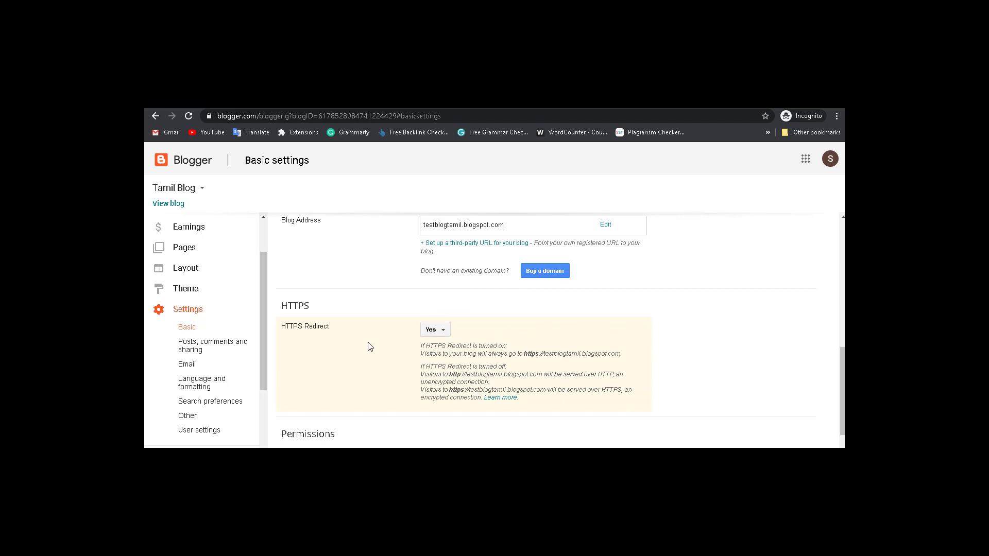
pyautogui.scroll(-1, 381, 347)
pyautogui.scroll(7, 386, 340)
pyautogui.scroll(-3, 385, 329)
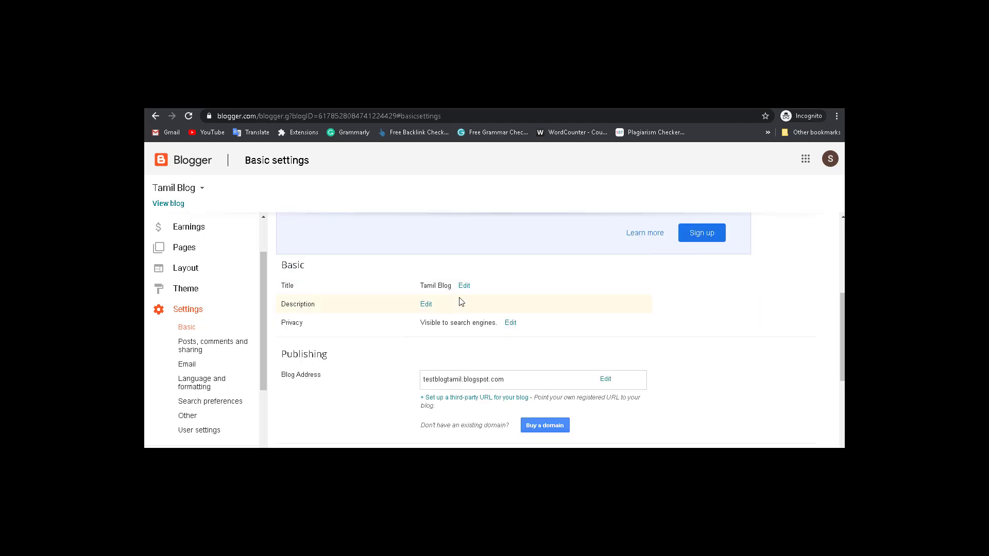
pyautogui.click(425, 304)
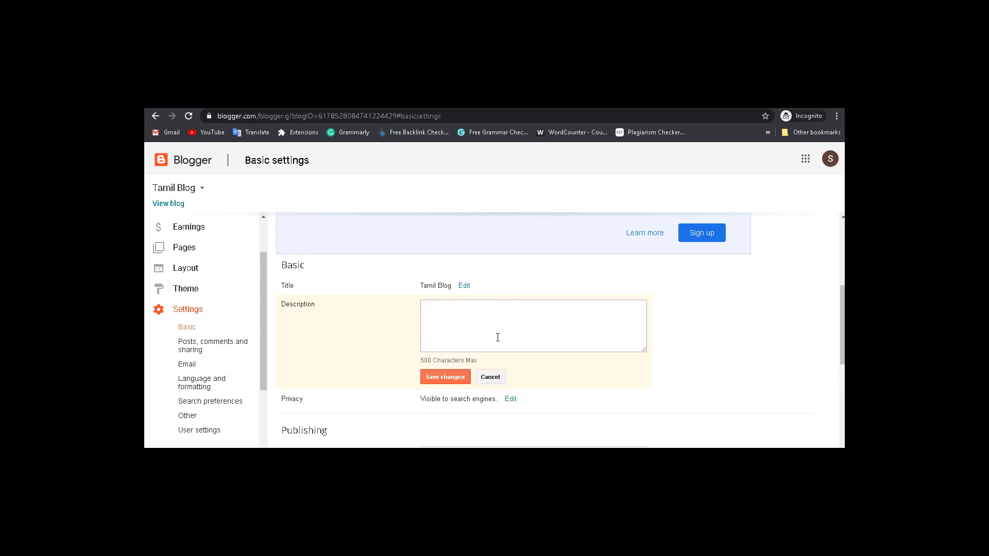
# Choose Yes for the blog's HTTPS Redirect in the basic settings
pyautogui.scroll(-2, 566, 381)
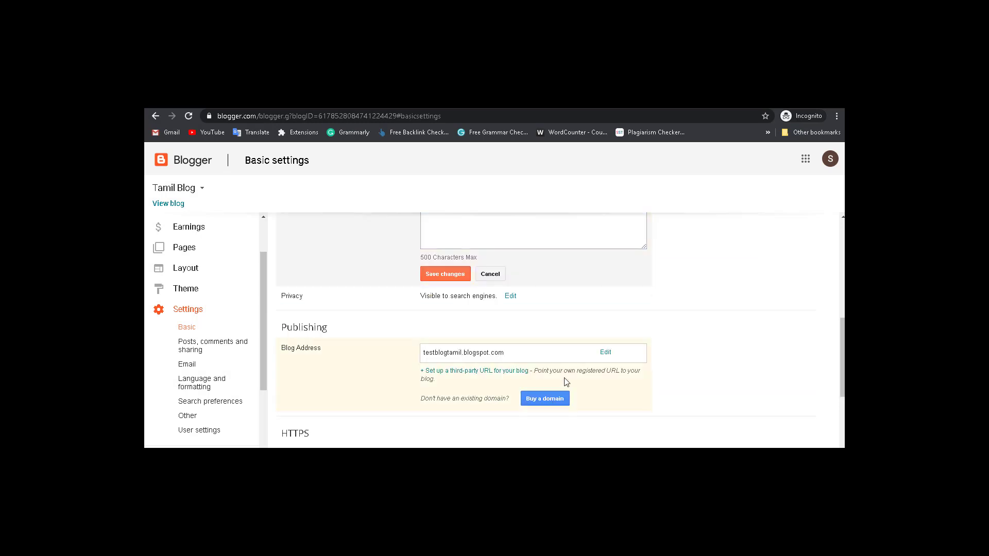
pyautogui.scroll(-2, 447, 356)
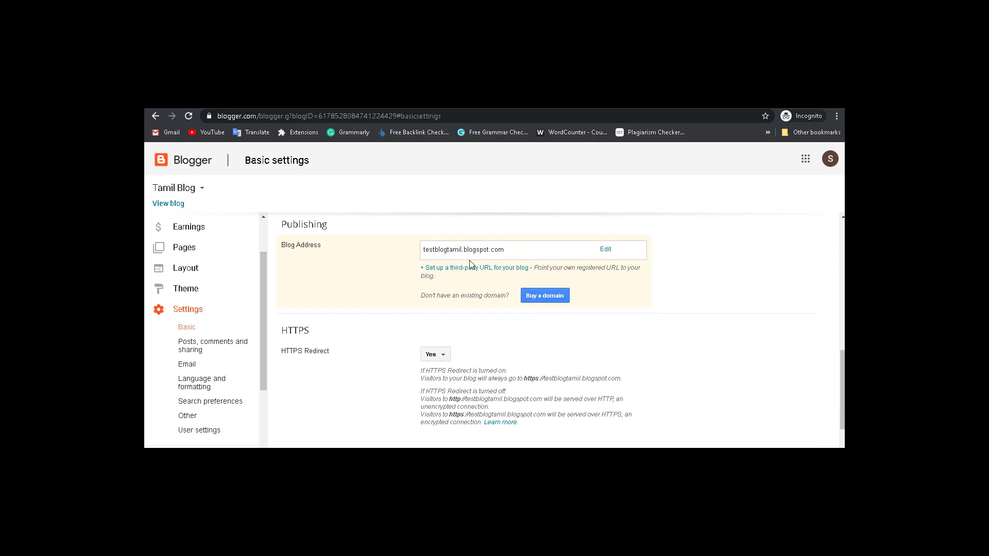
pyautogui.scroll(-2, 479, 305)
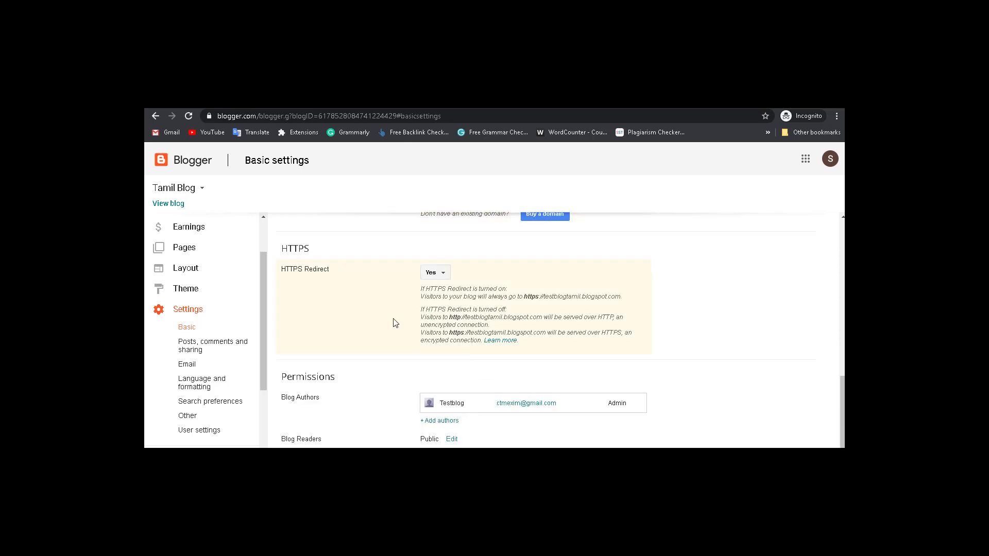
pyautogui.click(443, 280)
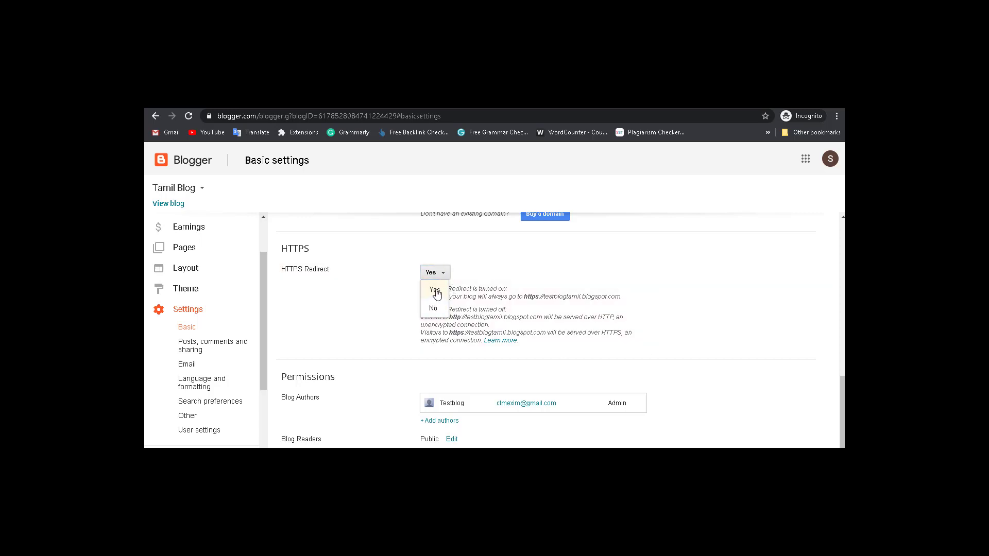
pyautogui.click(435, 291)
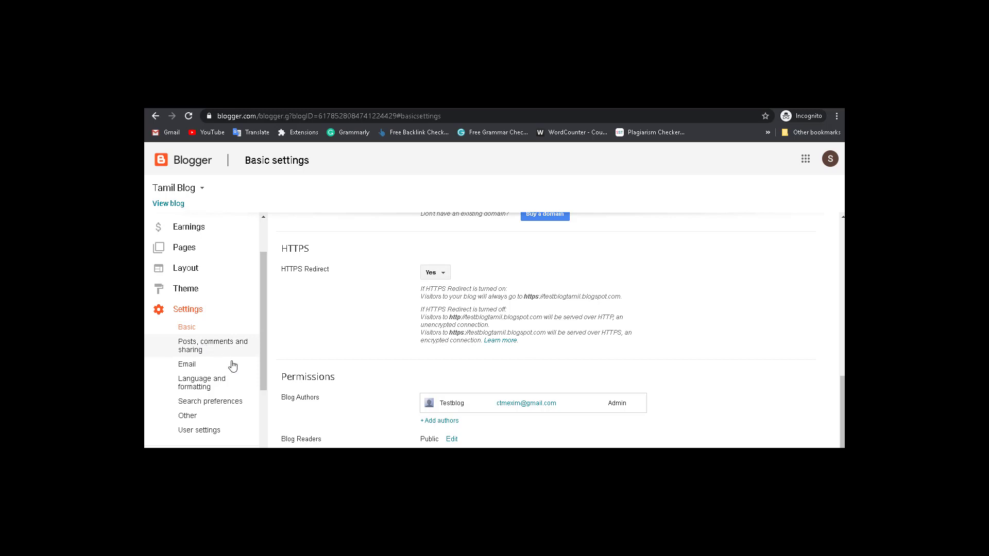
# Open the blog's search preferences and choose Yes for enabling the meta tag search description
pyautogui.scroll(-2, 203, 348)
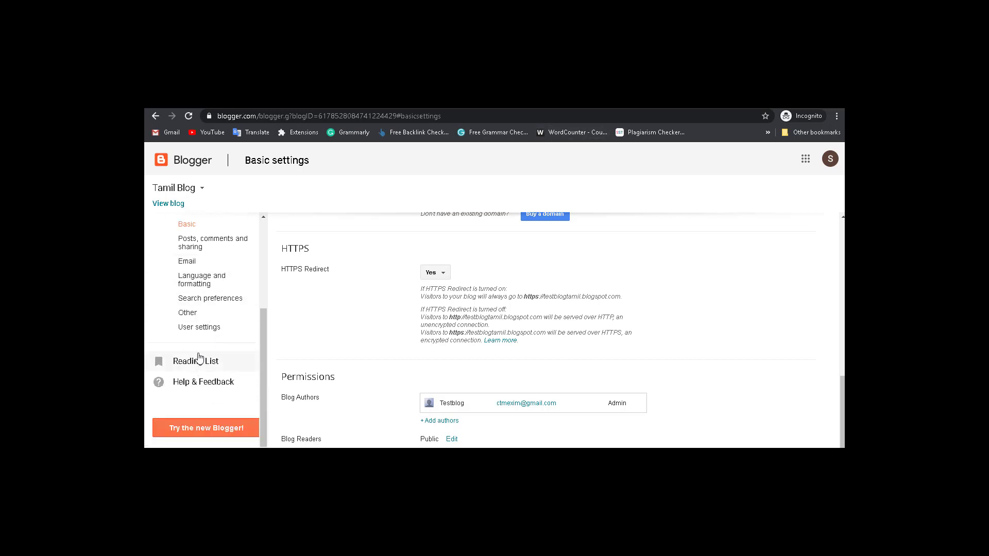
pyautogui.click(216, 301)
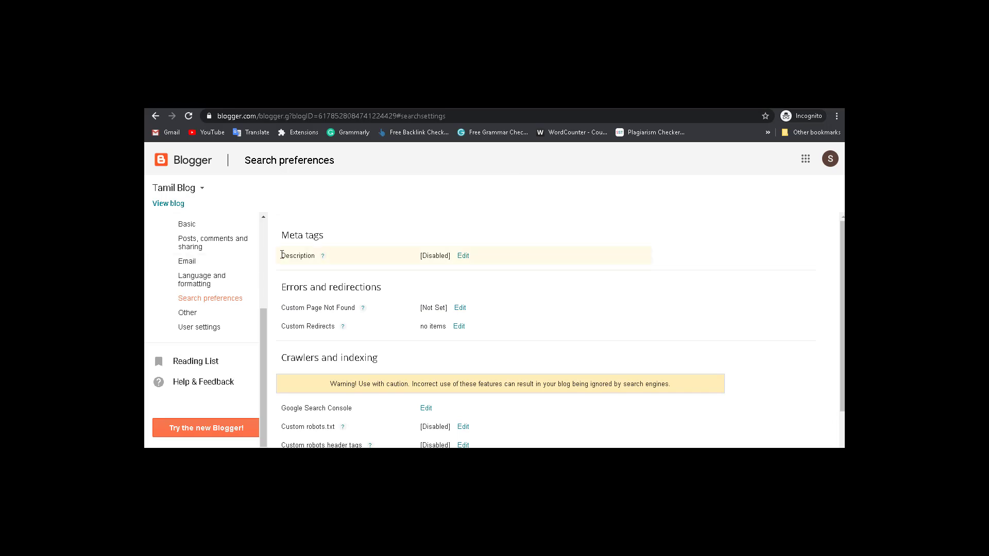
pyautogui.scroll(-4, 360, 319)
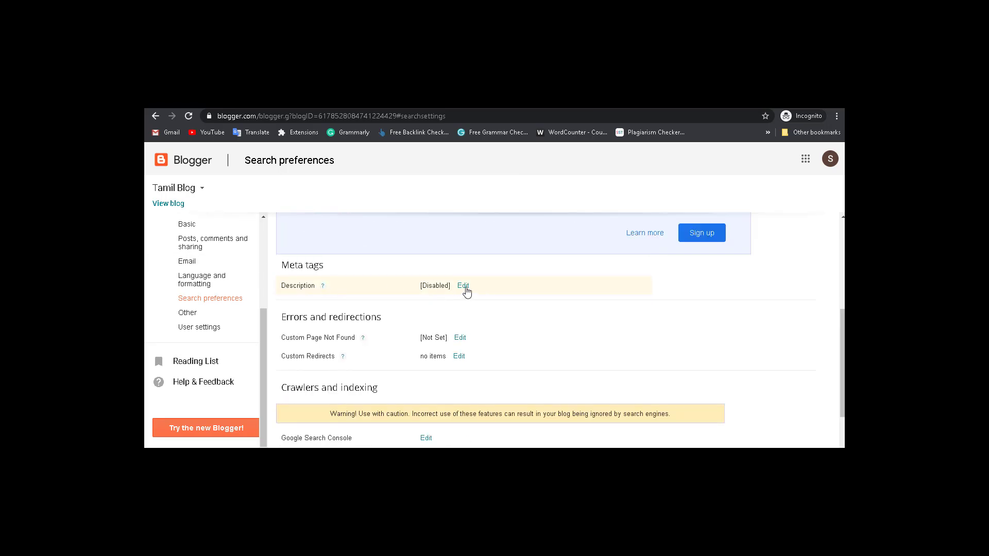
pyautogui.click(464, 287)
pyautogui.click(519, 288)
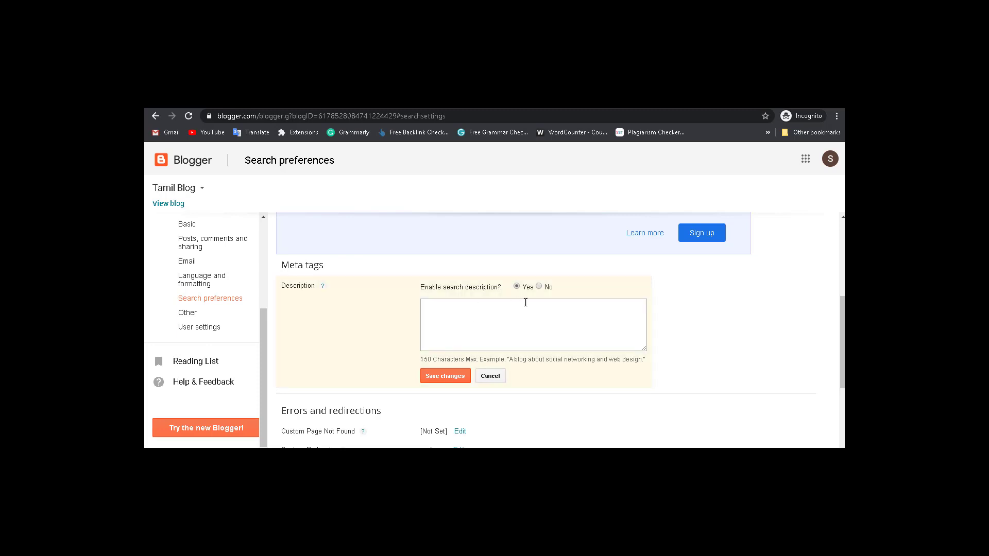
pyautogui.scroll(-3, 406, 325)
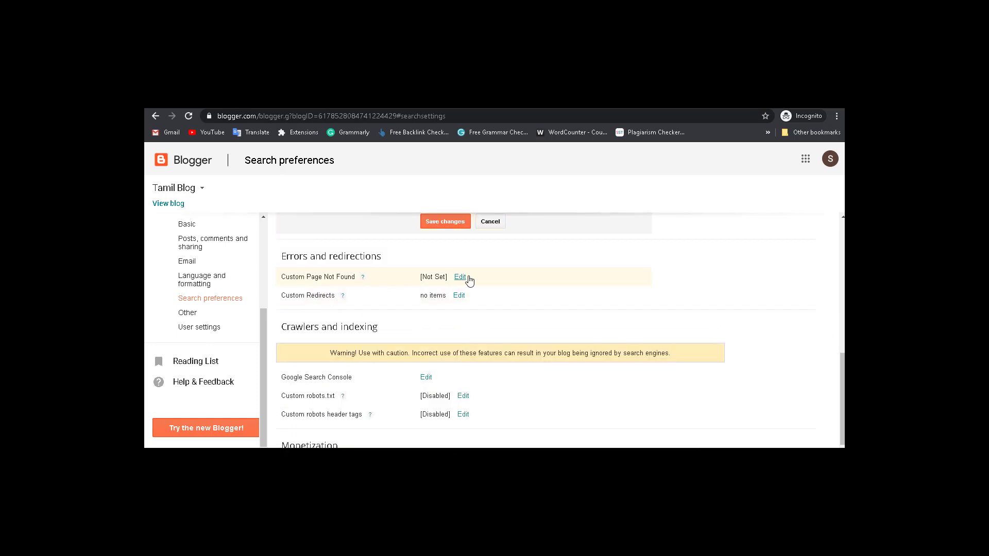
# Choose Yes for enabling custom robots header tags in the crawlers and indexing settings
pyautogui.scroll(-1, 489, 291)
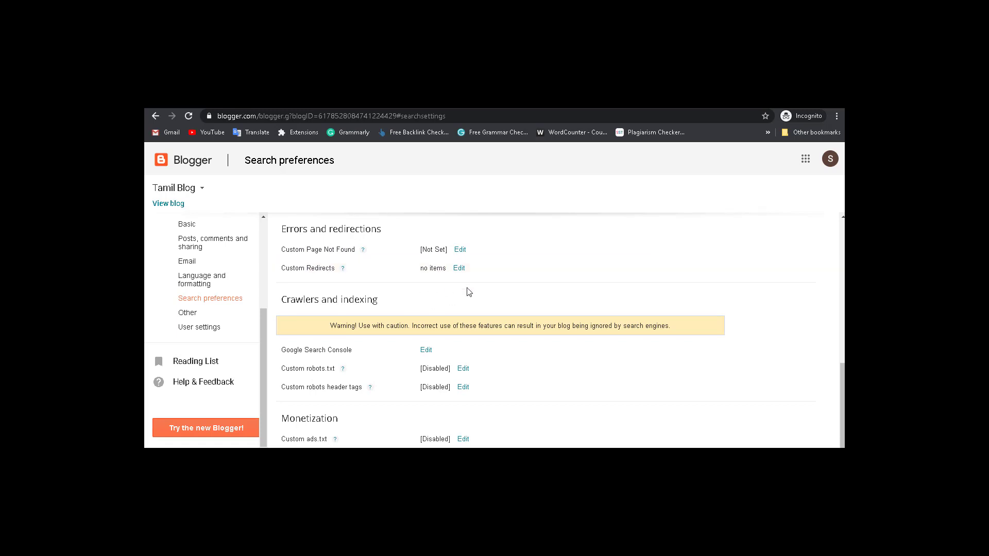
pyautogui.click(426, 349)
pyautogui.click(463, 387)
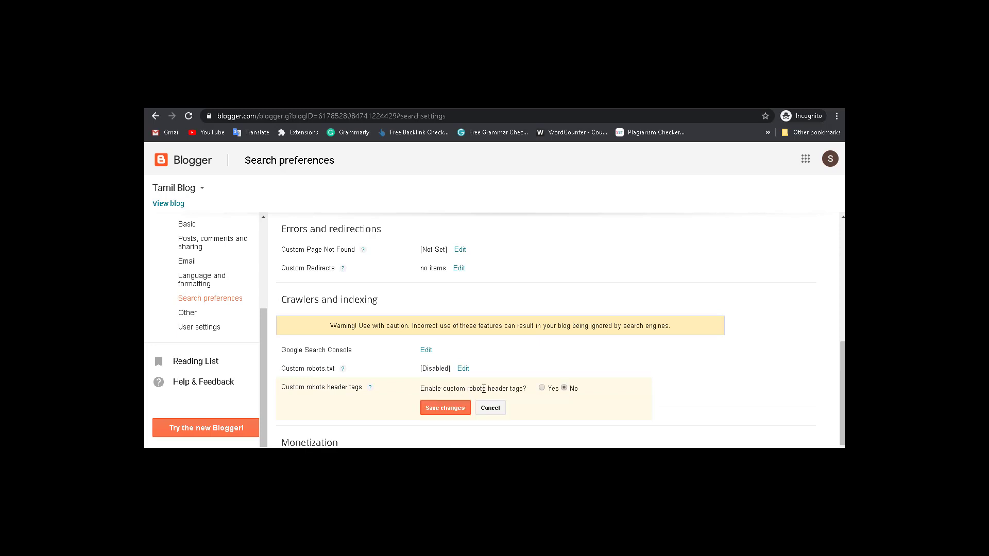
pyautogui.click(541, 388)
pyautogui.scroll(-3, 474, 392)
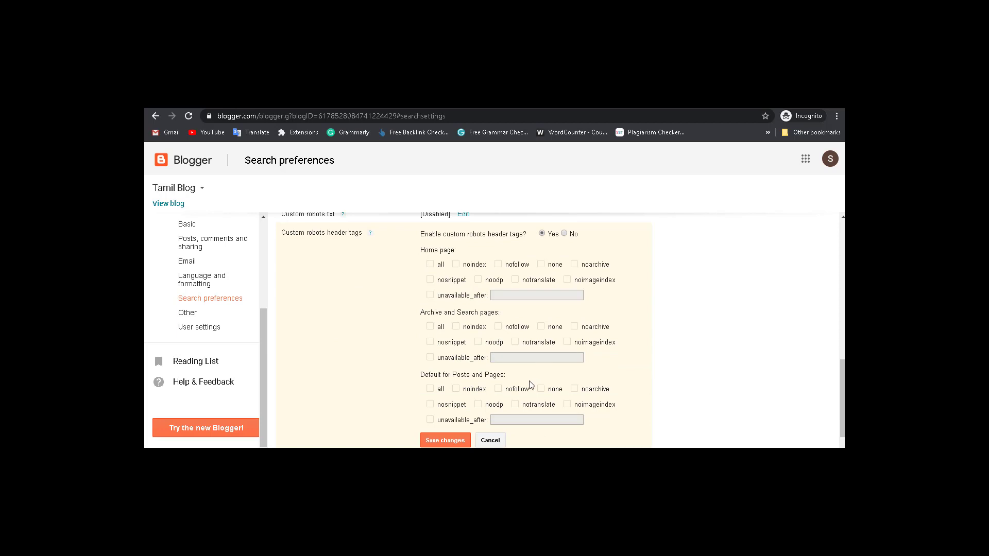
# Tick all and noodp for the home page, archive and search pages, and default posts and pages, and save the changes
pyautogui.click(431, 265)
pyautogui.click(477, 279)
pyautogui.click(430, 326)
pyautogui.click(477, 342)
pyautogui.click(438, 392)
pyautogui.click(477, 404)
pyautogui.scroll(-1, 515, 416)
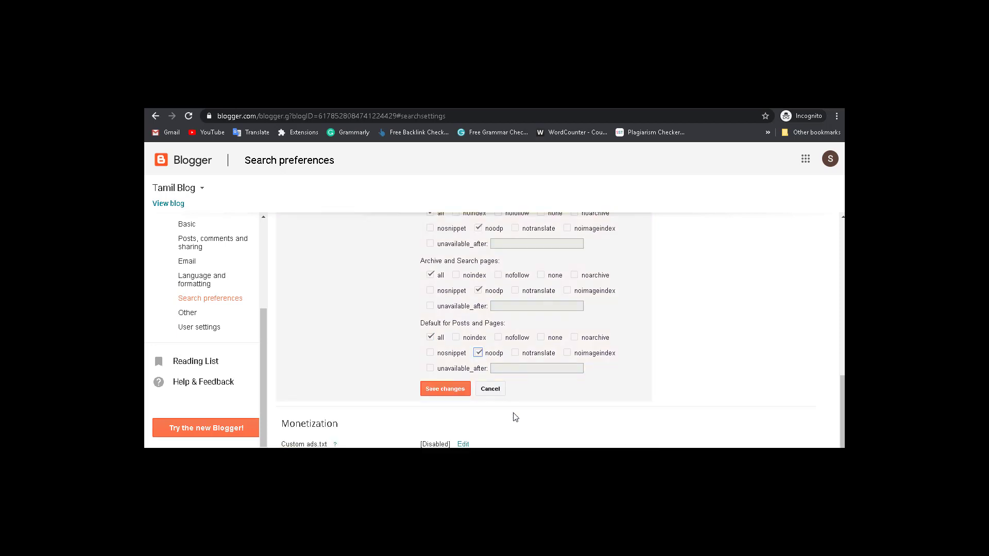
pyautogui.scroll(-1, 514, 416)
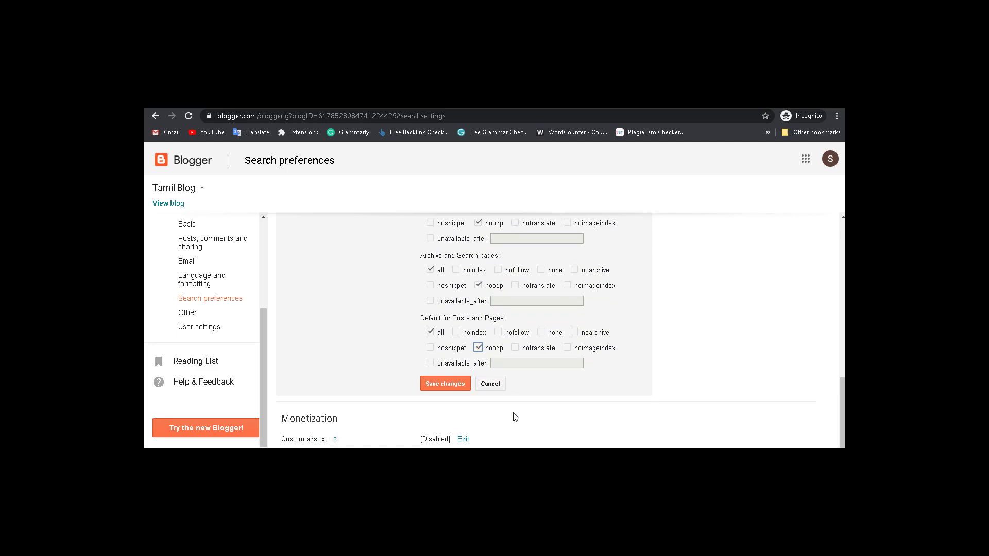
pyautogui.scroll(3, 515, 417)
pyautogui.scroll(-3, 515, 417)
pyautogui.scroll(3, 464, 413)
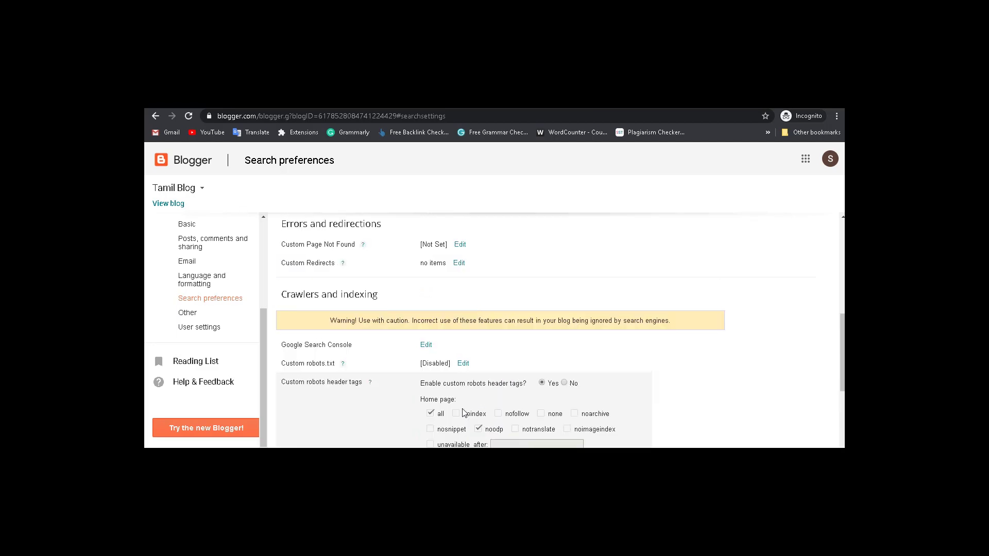
pyautogui.scroll(-3, 463, 412)
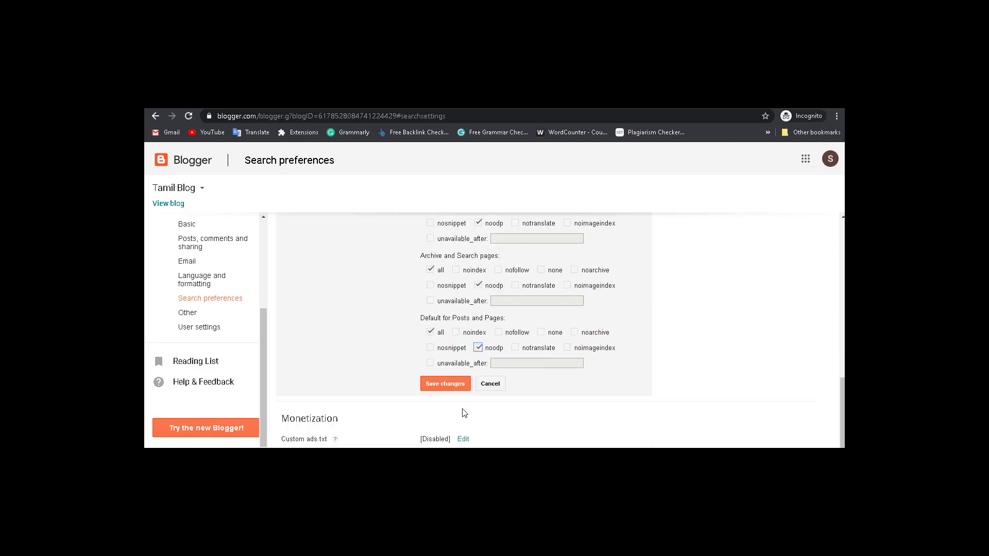
pyautogui.click(446, 385)
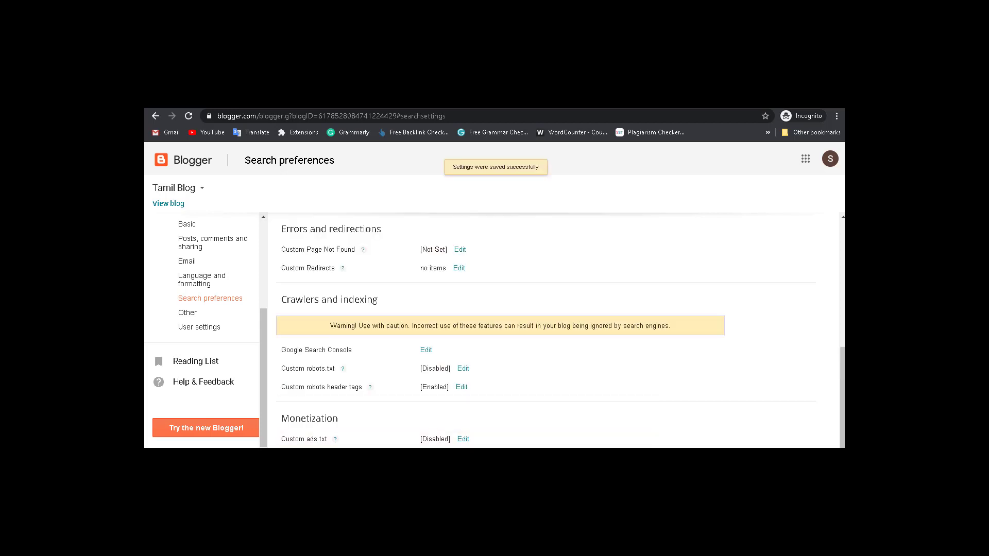
pyautogui.click(484, 428)
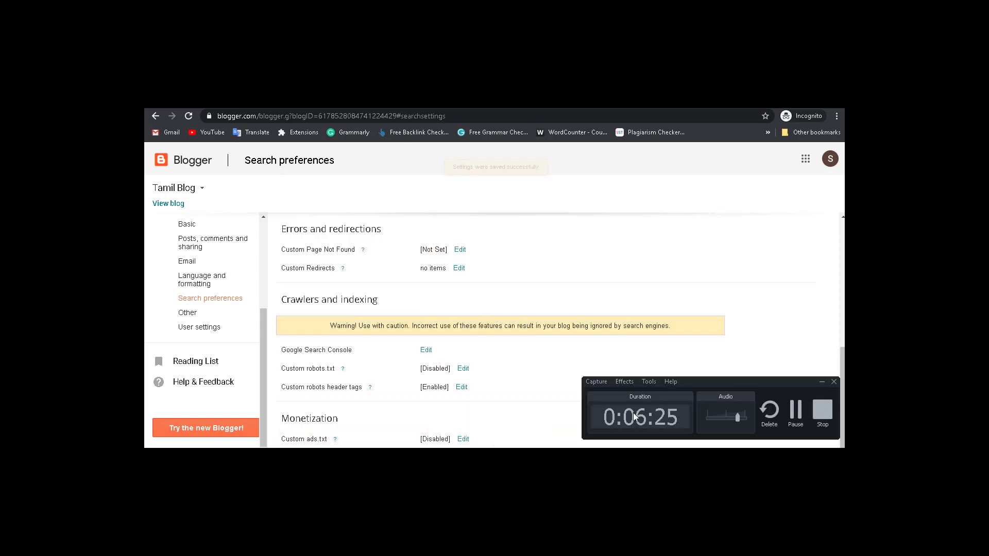
pyautogui.click(795, 412)
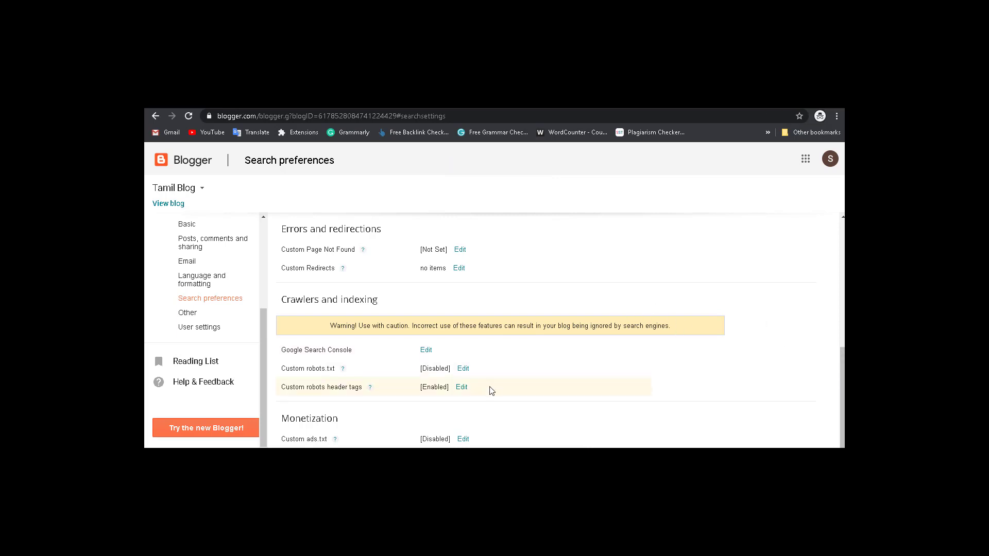
pyautogui.scroll(1, 448, 432)
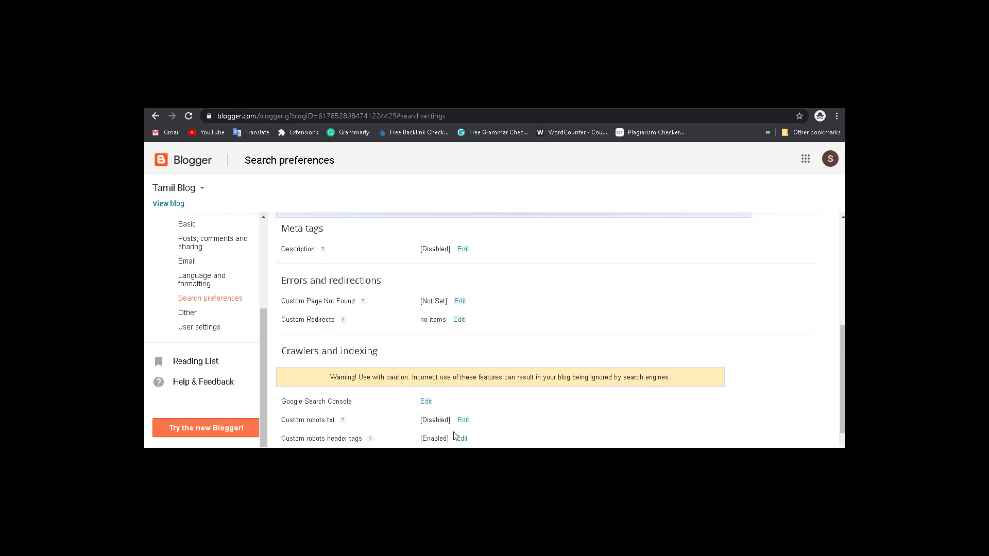
pyautogui.scroll(-1, 435, 429)
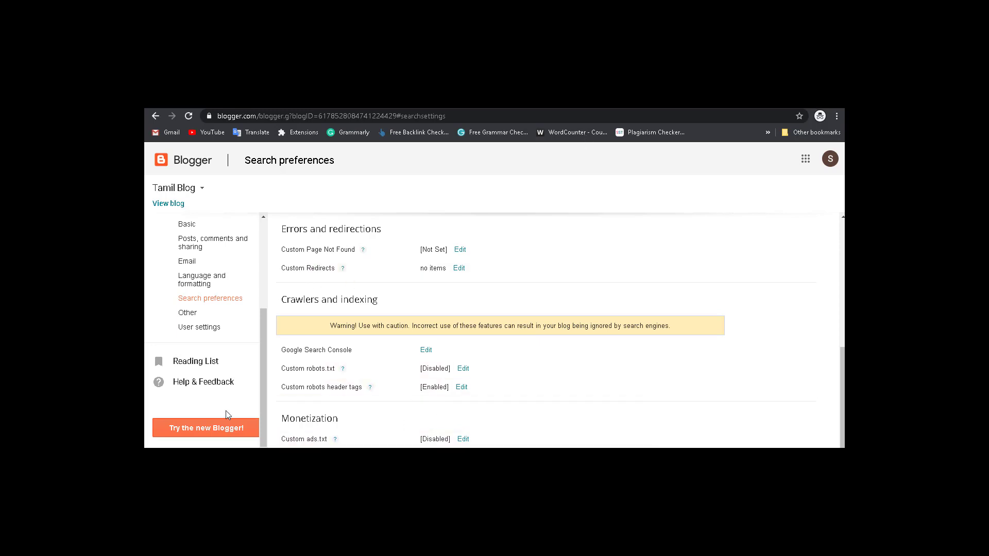
# View the blog's Other settings and the general and language options in the User settings
pyautogui.click(188, 314)
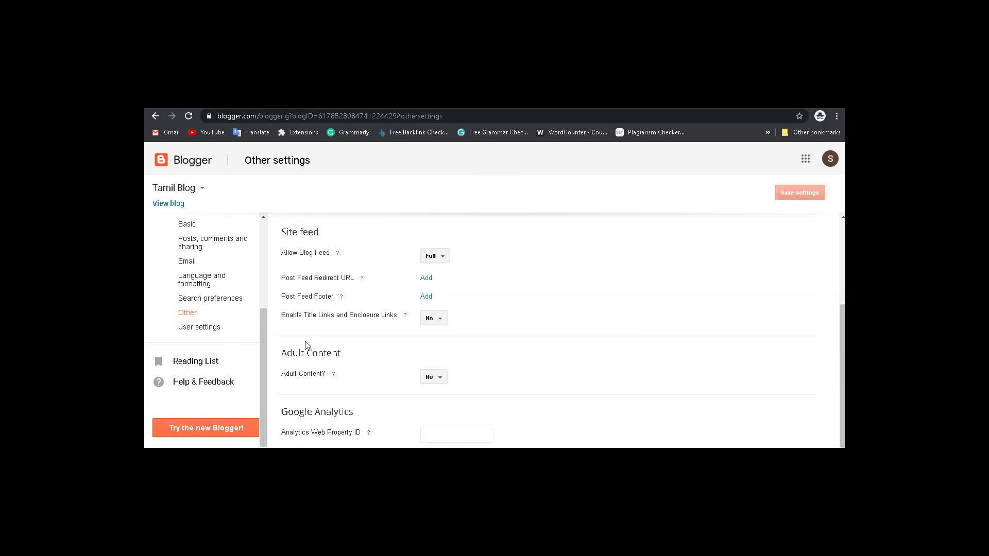
pyautogui.click(194, 330)
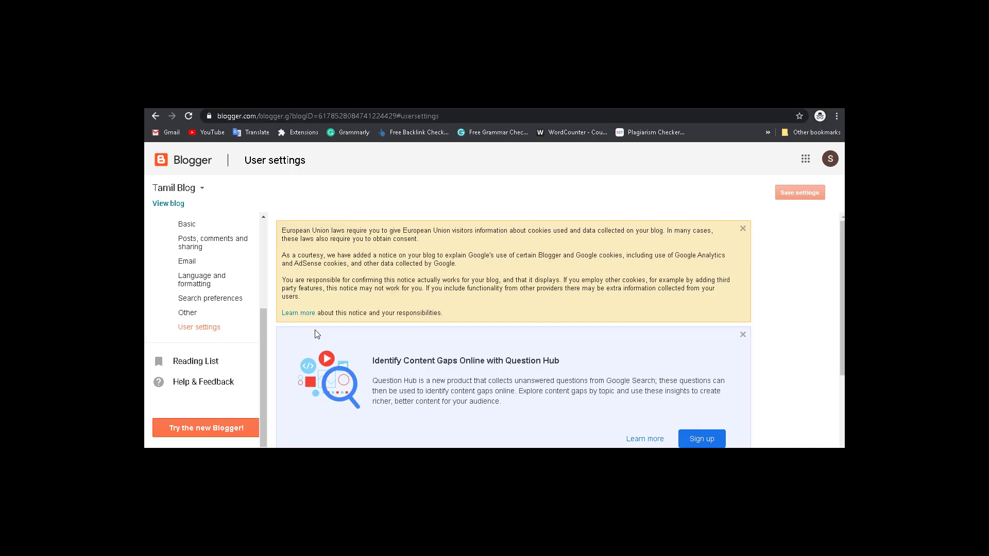
pyautogui.scroll(-1, 216, 379)
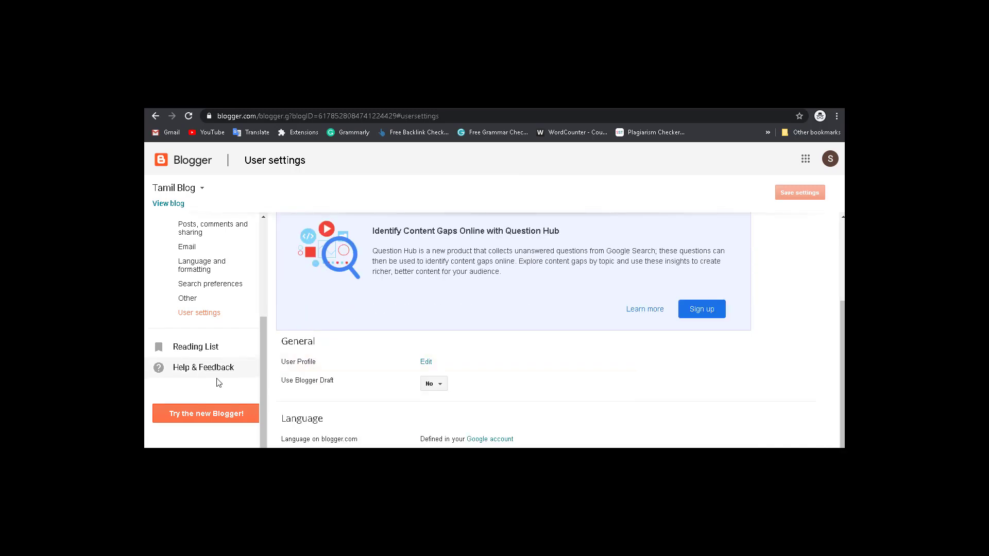
# Open the blog's Theme page and look through the available themes and the live blog and mobile previews
pyautogui.scroll(3, 206, 367)
pyautogui.scroll(1, 206, 368)
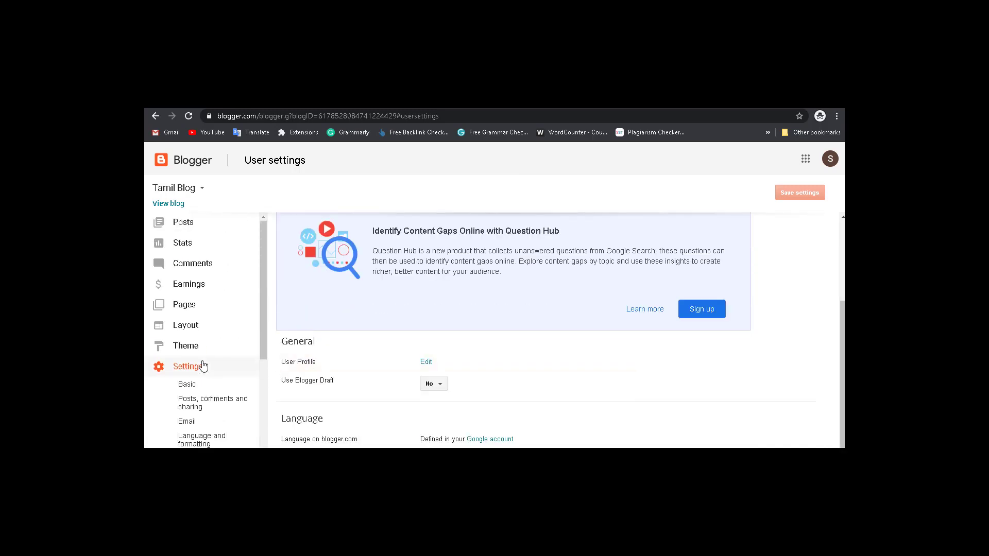
pyautogui.click(186, 347)
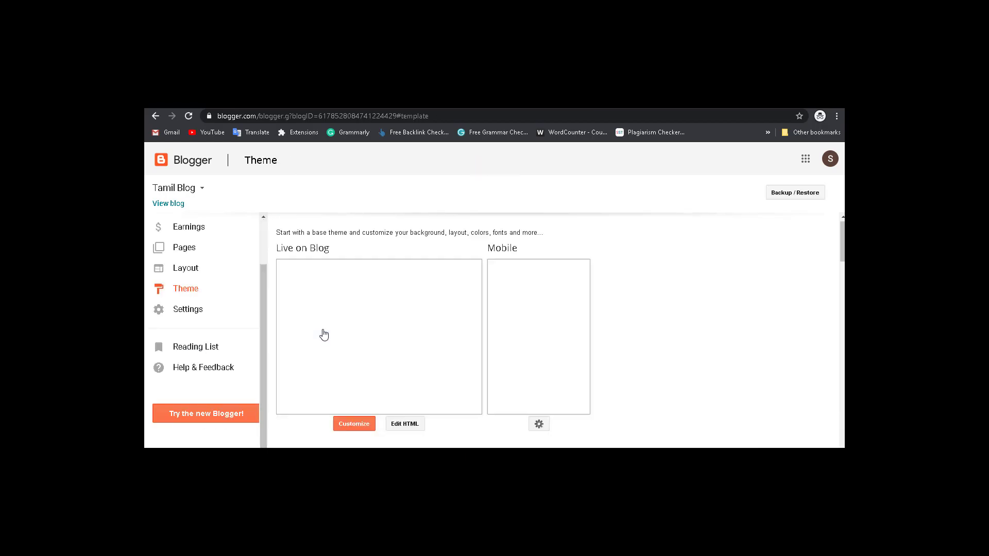
pyautogui.scroll(-5, 322, 335)
pyautogui.scroll(8, 323, 335)
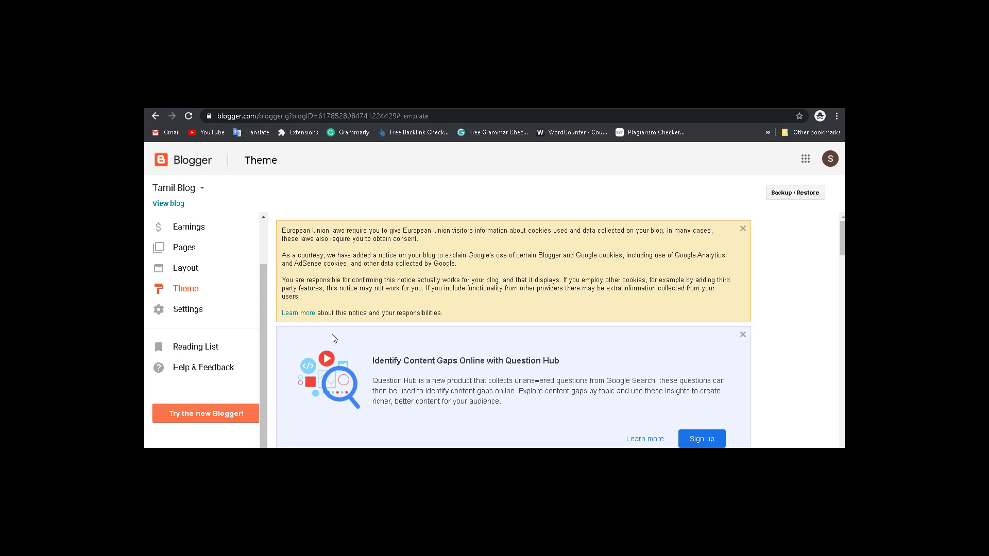
pyautogui.scroll(-10, 328, 330)
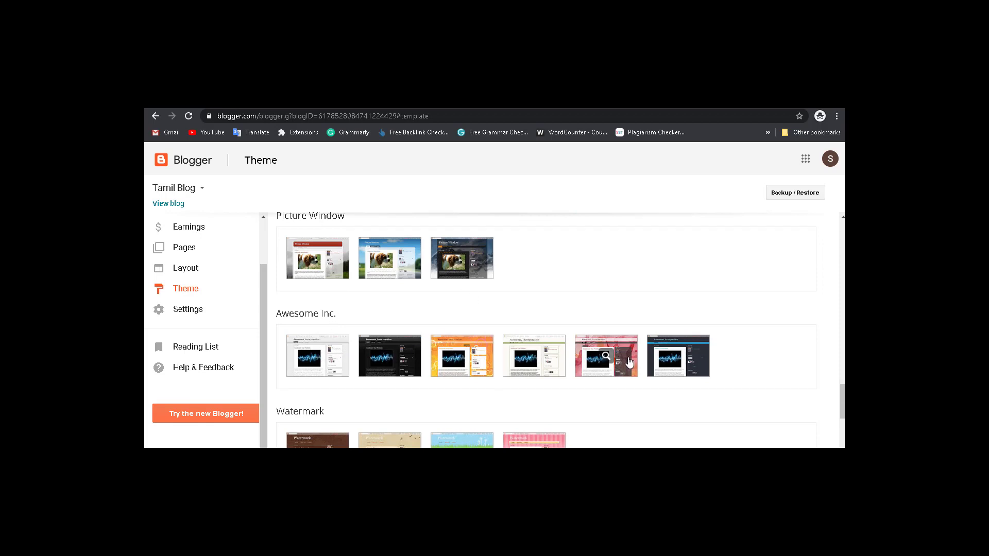
pyautogui.scroll(-5, 379, 370)
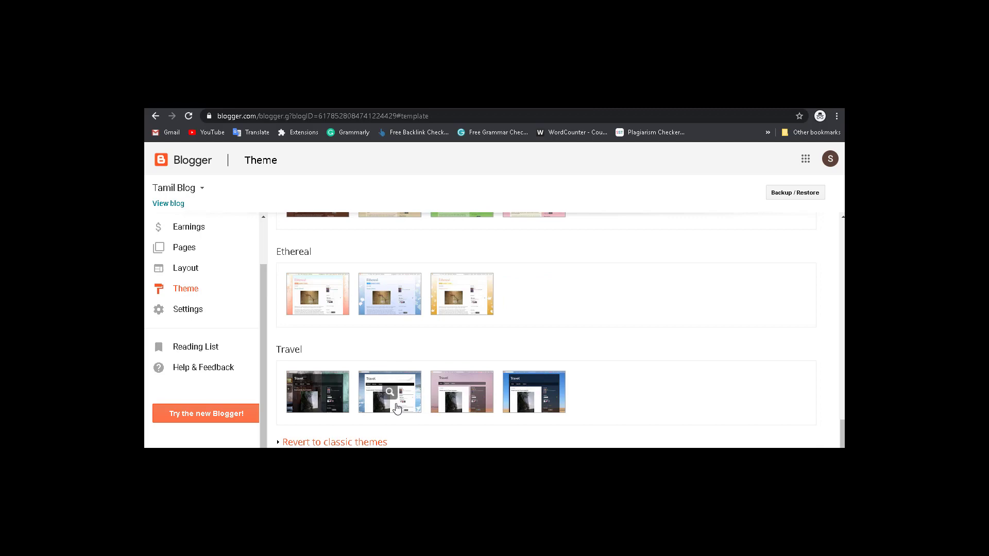
pyautogui.scroll(-1, 381, 407)
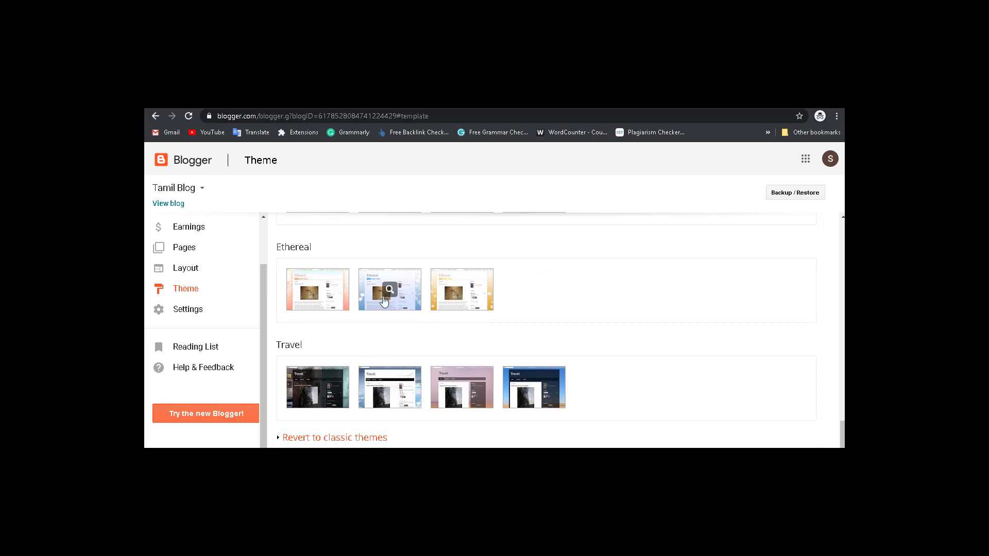
pyautogui.scroll(5, 407, 324)
pyautogui.scroll(12, 404, 318)
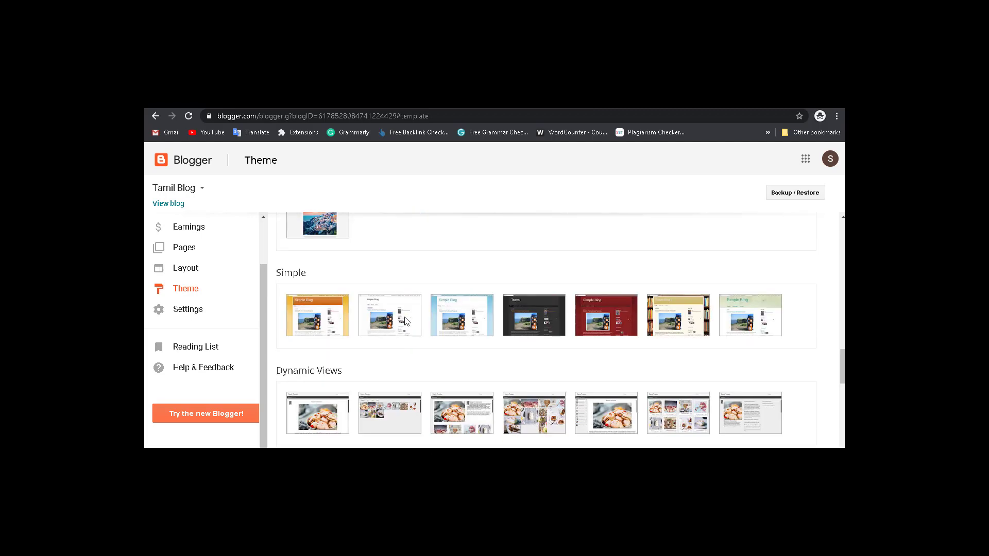
pyautogui.scroll(5, 355, 350)
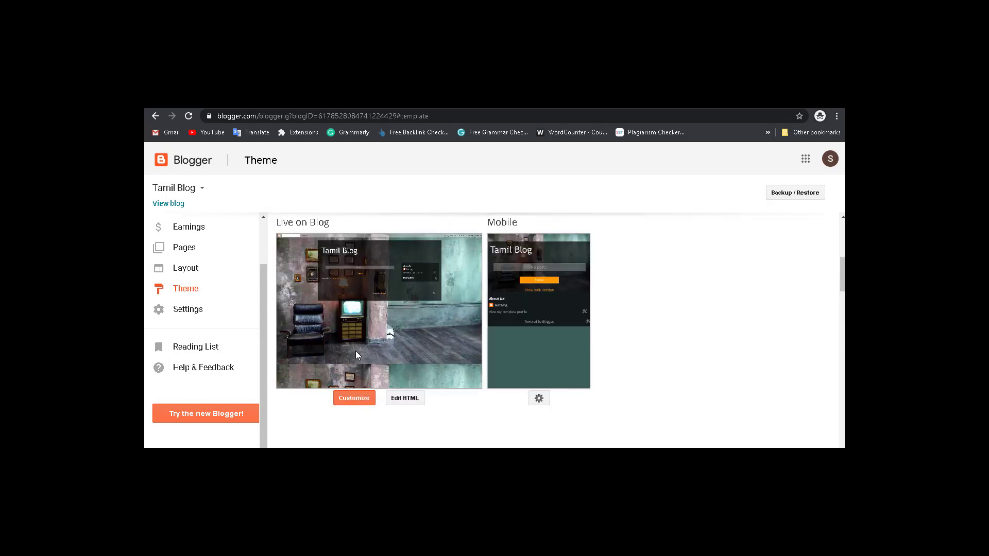
pyautogui.scroll(-2, 384, 343)
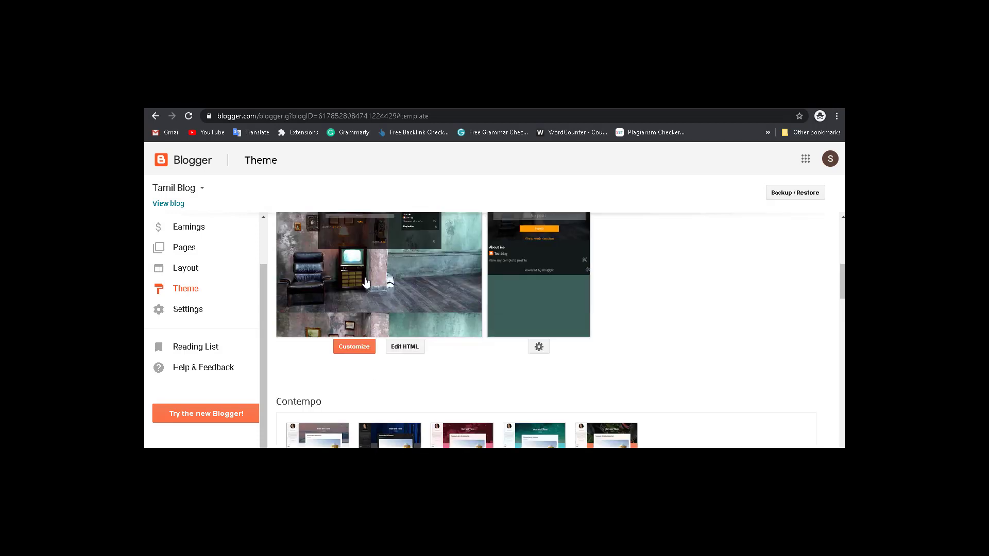
pyautogui.scroll(1, 407, 330)
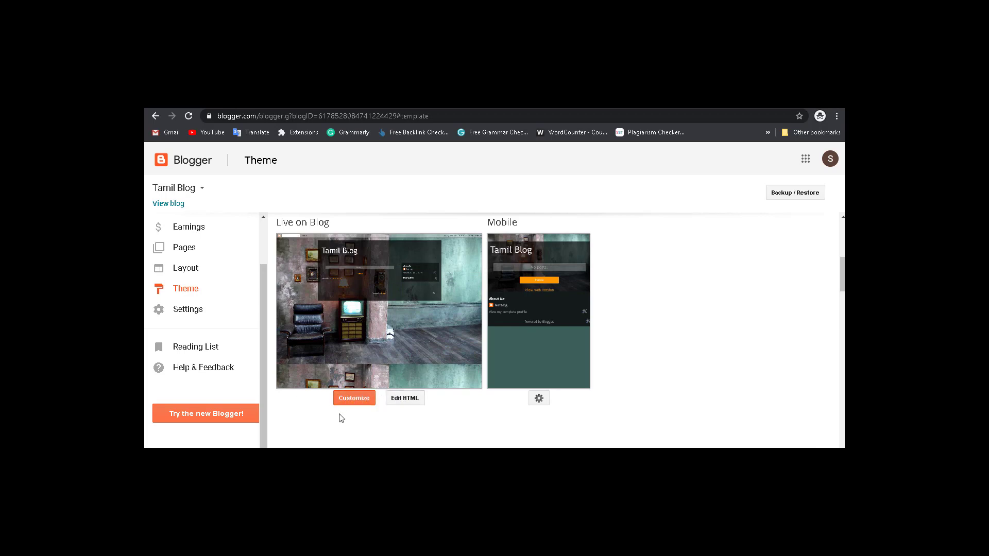
# Examine the theme previews and background options in the Blogger Theme Designer, and return to the Theme page
pyautogui.click(369, 400)
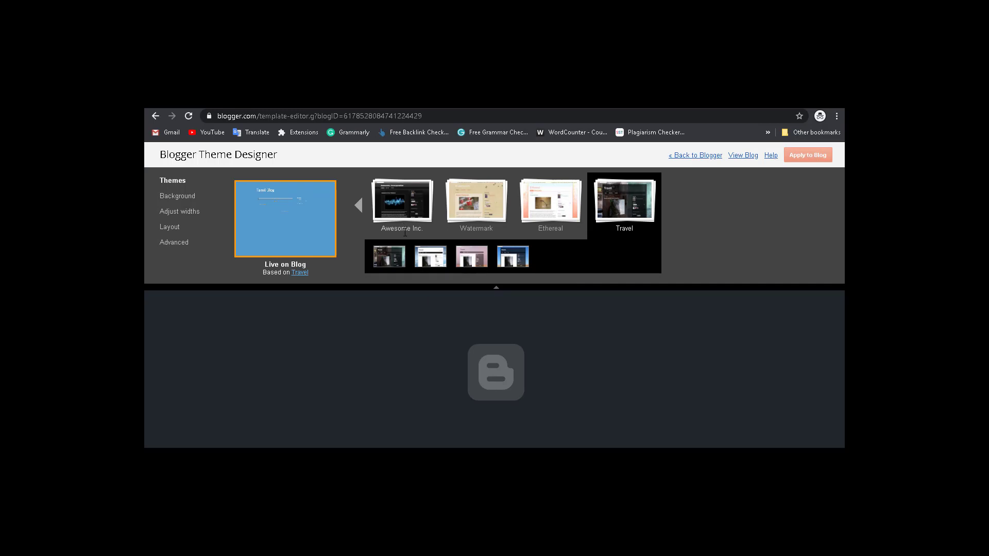
pyautogui.scroll(-3, 357, 307)
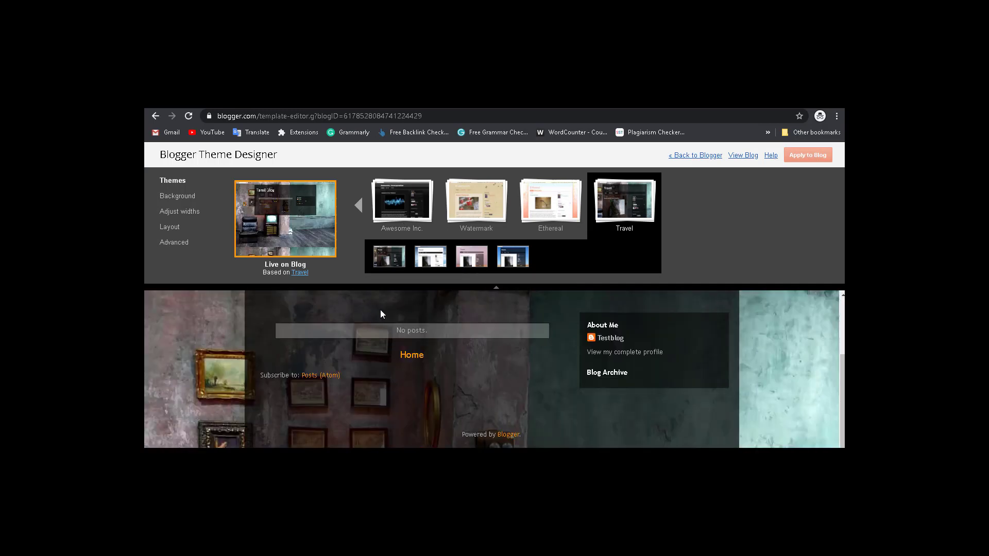
pyautogui.scroll(2, 189, 334)
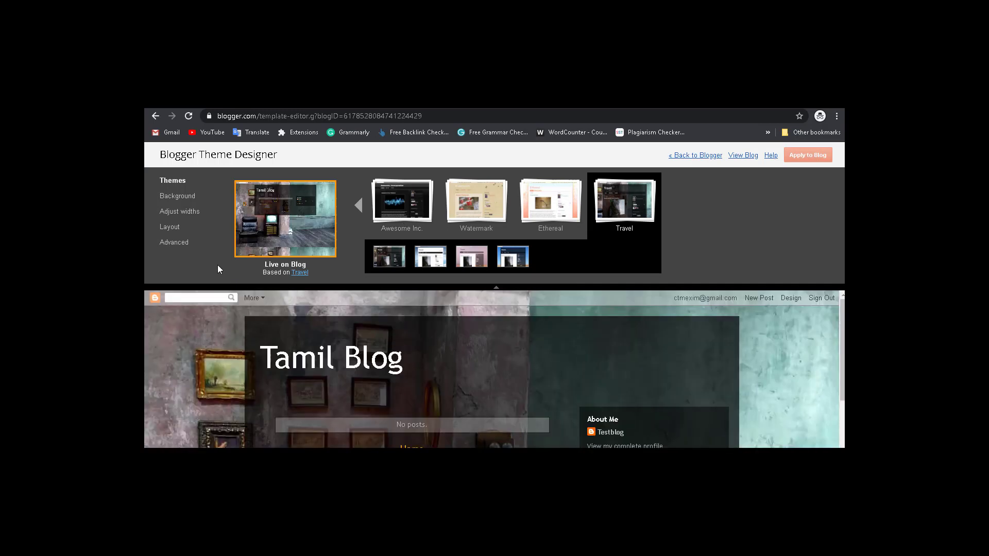
pyautogui.click(176, 196)
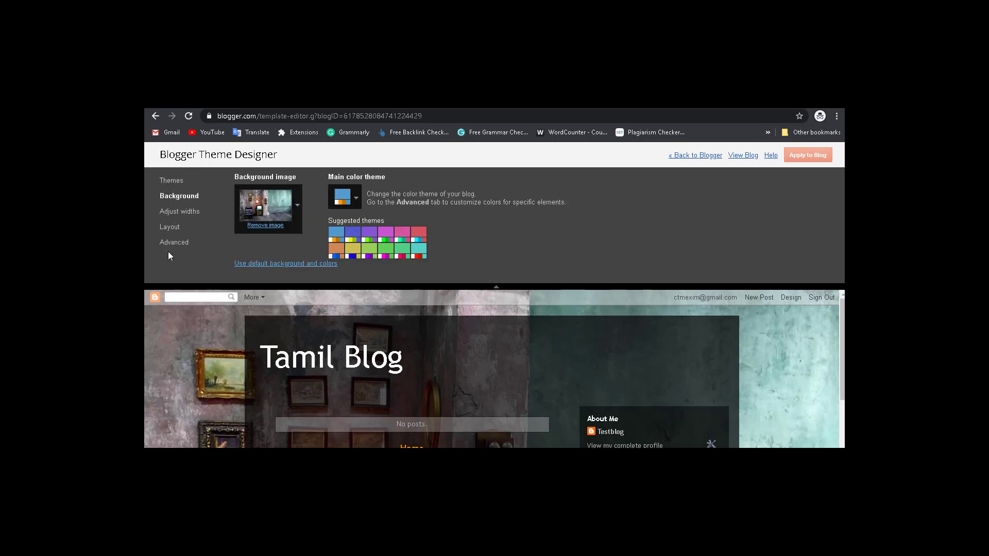
pyautogui.click(155, 116)
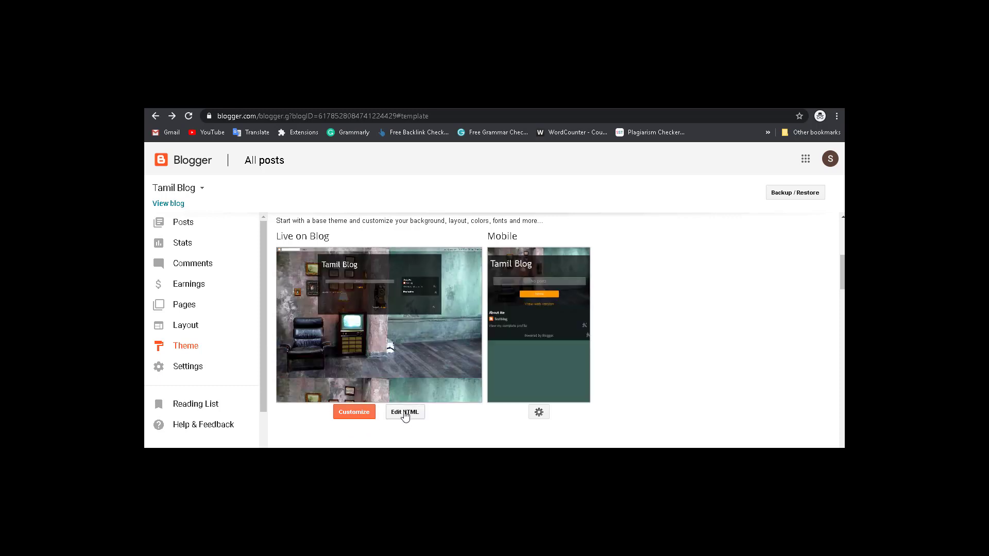
# Open the theme's HTML code, look through it, and return to the Theme page without editing
pyautogui.click(398, 415)
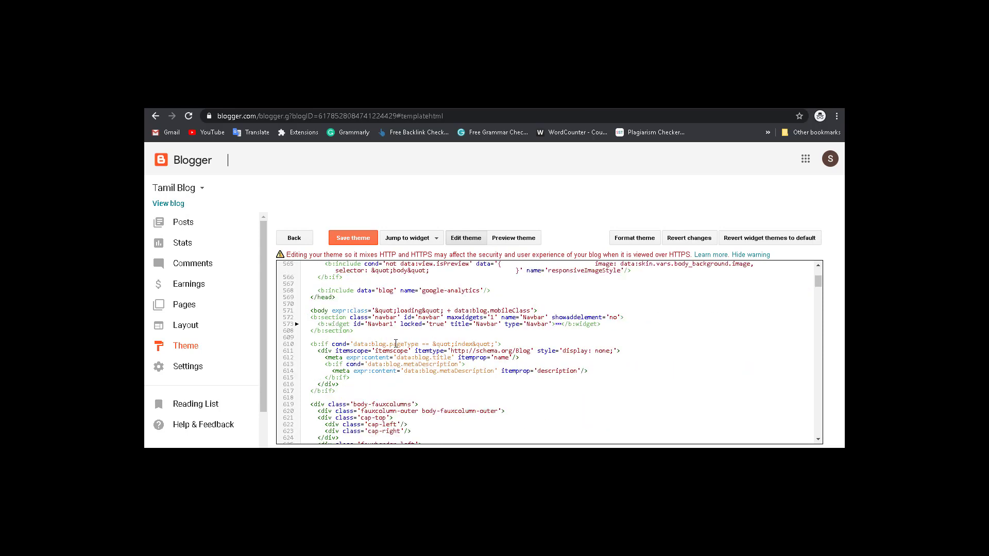
pyautogui.scroll(-5, 413, 365)
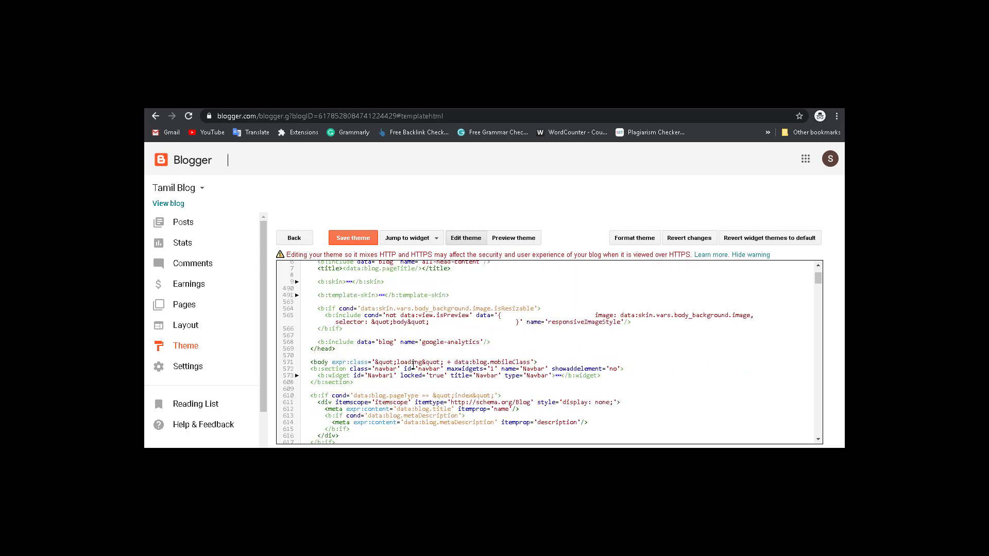
pyautogui.scroll(5, 411, 367)
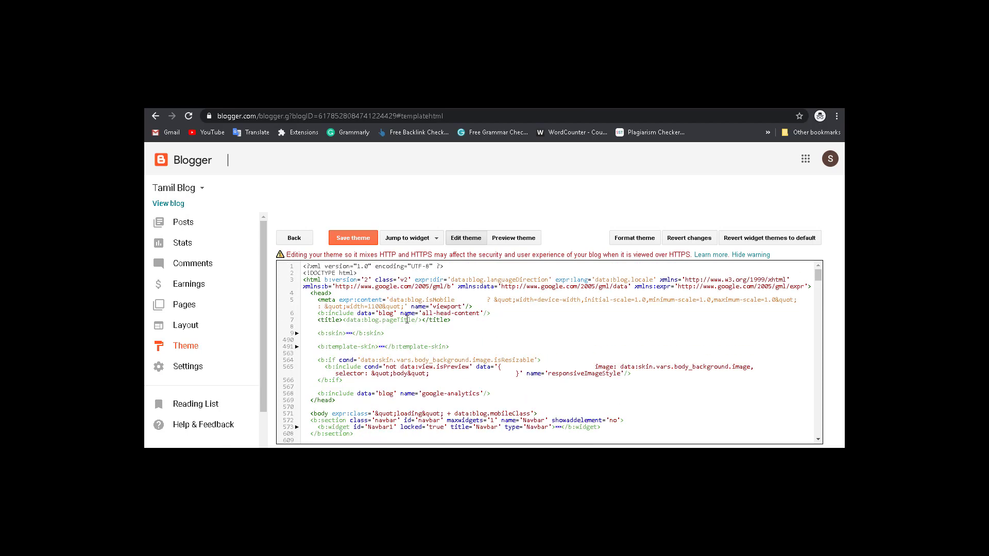
pyautogui.scroll(-5, 484, 362)
pyautogui.scroll(5, 408, 351)
pyautogui.click(295, 239)
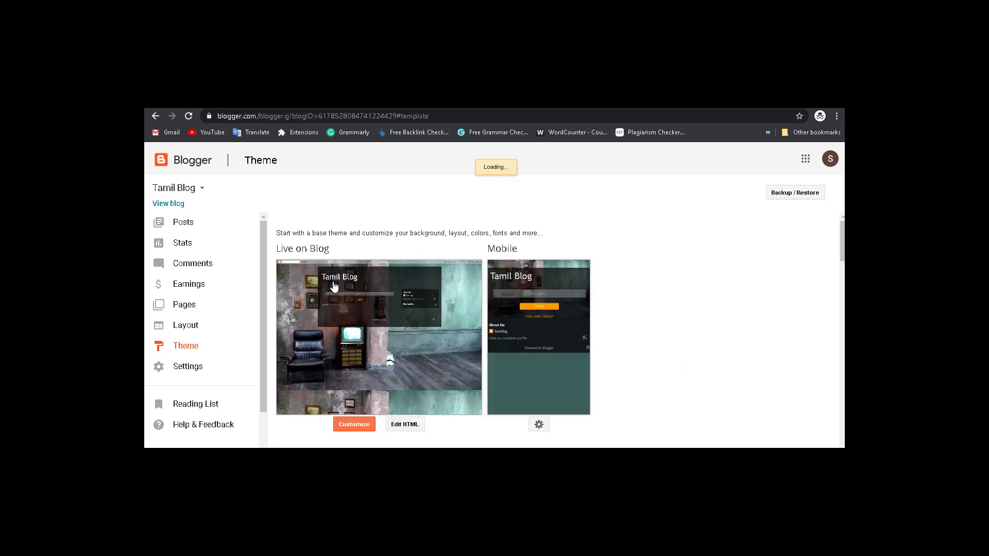
# Open the Layout page of the Tamil Blog
pyautogui.click(190, 331)
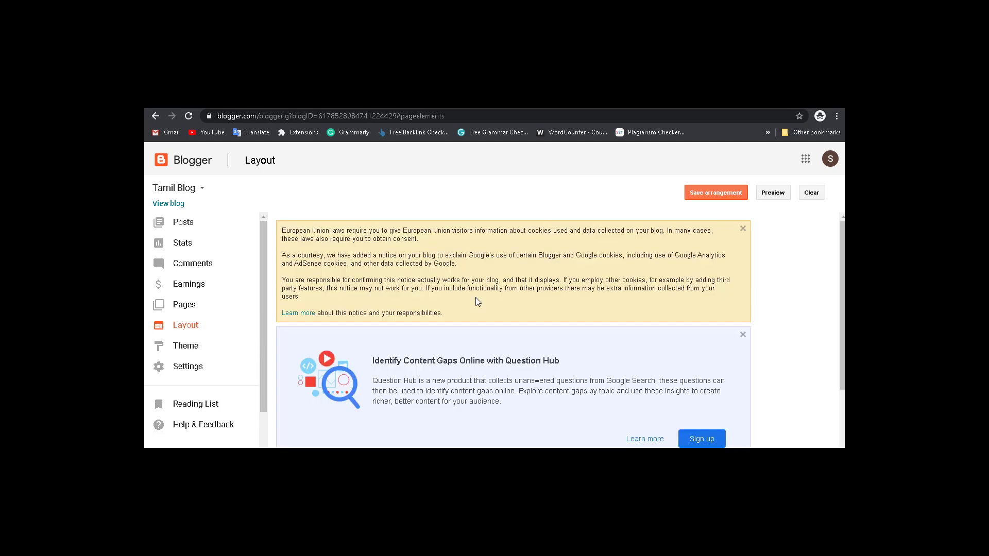
# Look over the layout sections and open the gadget list for the sidebar-right-1 section
pyautogui.scroll(-10, 479, 299)
pyautogui.scroll(-2, 482, 318)
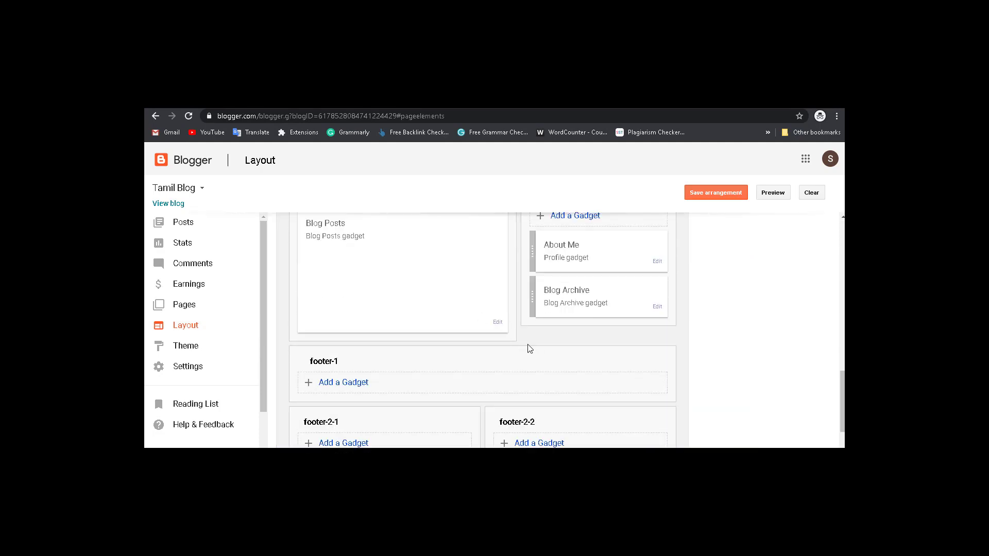
pyautogui.scroll(-2, 536, 296)
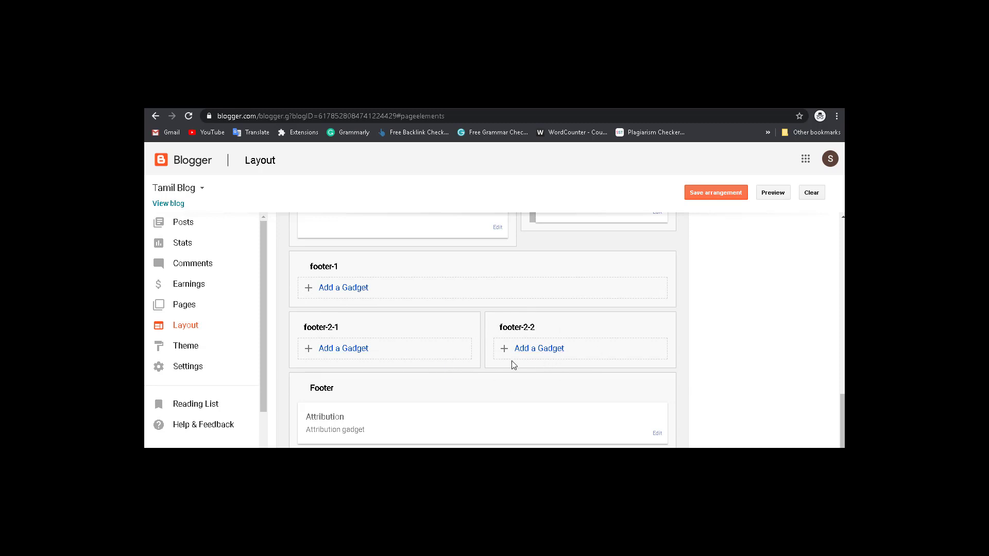
pyautogui.scroll(4, 515, 363)
pyautogui.scroll(-2, 577, 361)
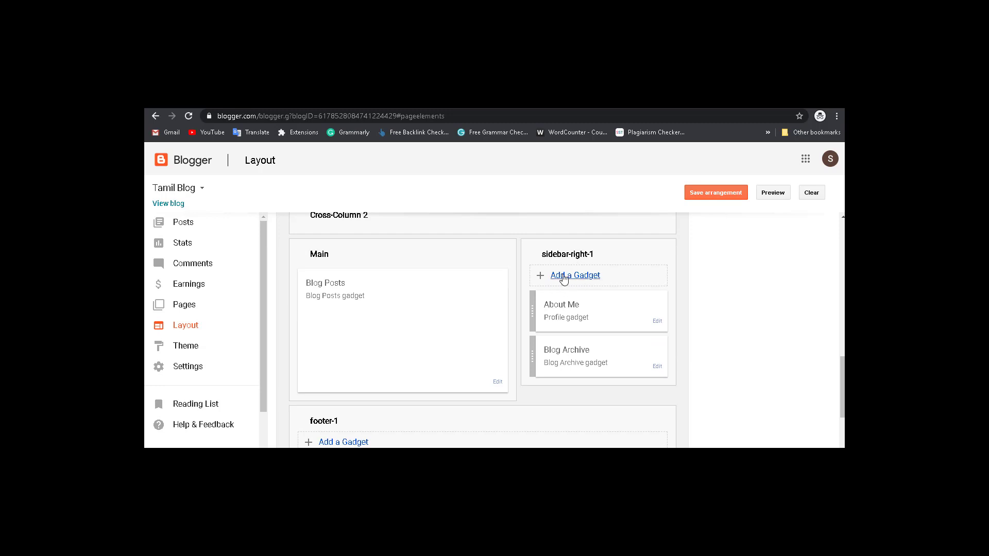
pyautogui.click(572, 278)
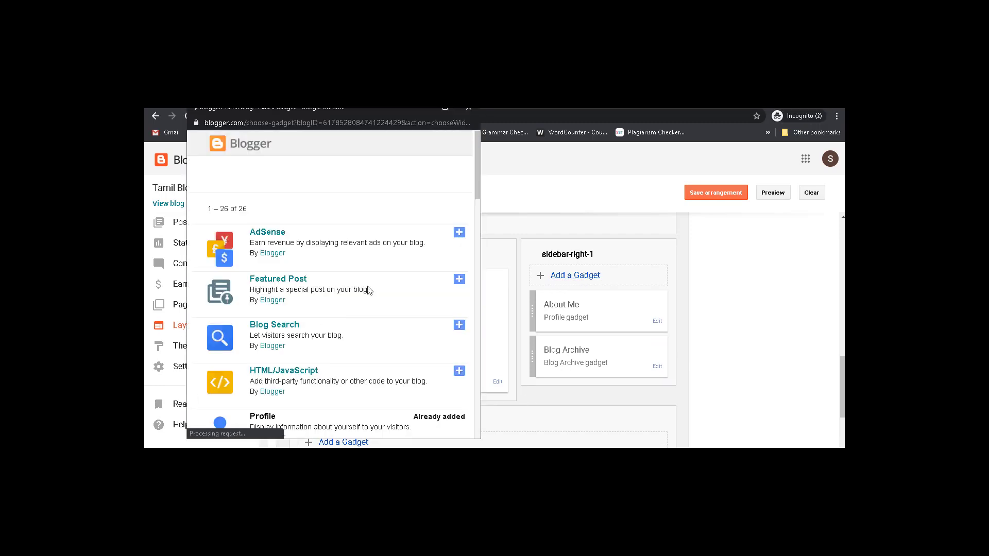
# Add the Translate gadget to the sidebar, saving it with the title Translate and the Vertical style
pyautogui.scroll(-3, 330, 275)
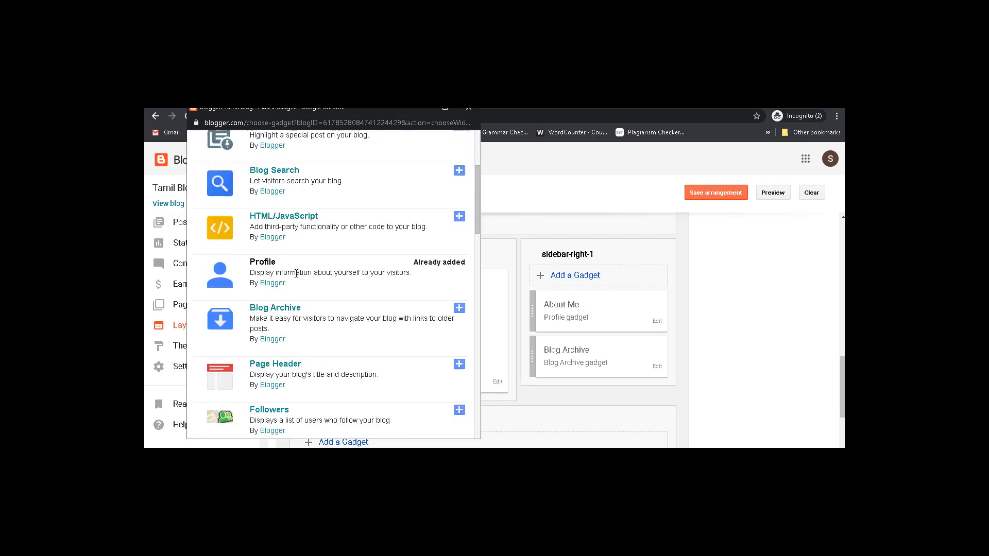
pyautogui.scroll(-9, 296, 273)
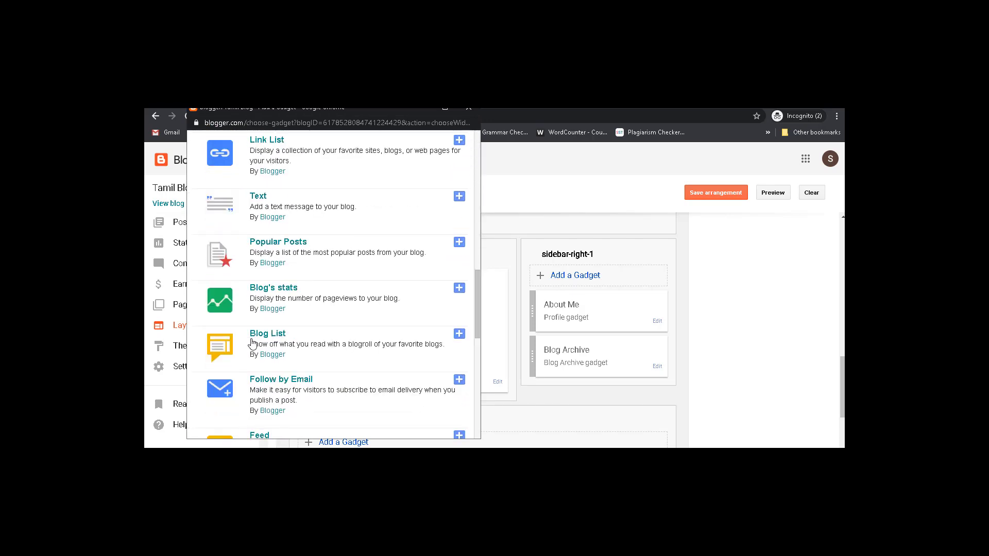
pyautogui.scroll(-5, 253, 343)
pyautogui.scroll(-3, 331, 309)
pyautogui.scroll(1, 261, 316)
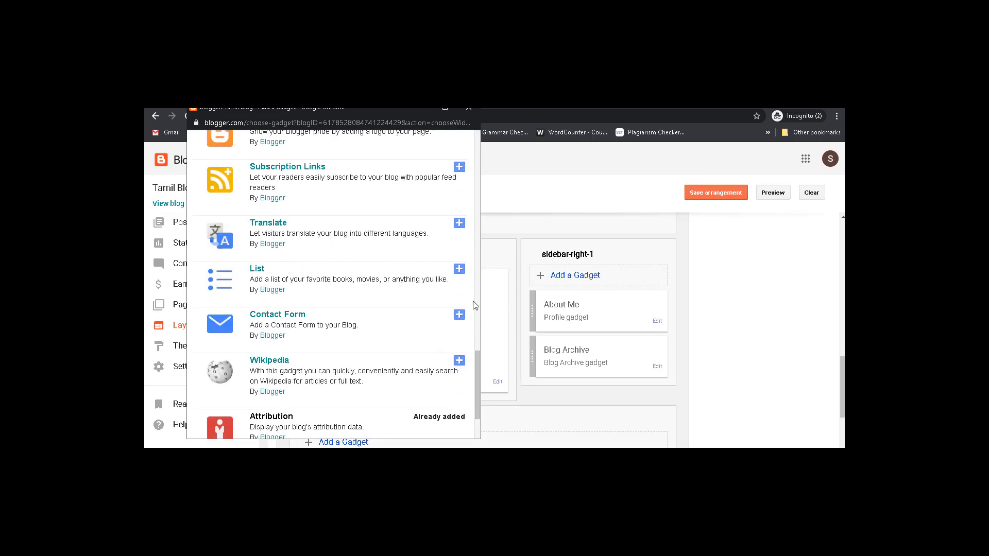
pyautogui.click(458, 223)
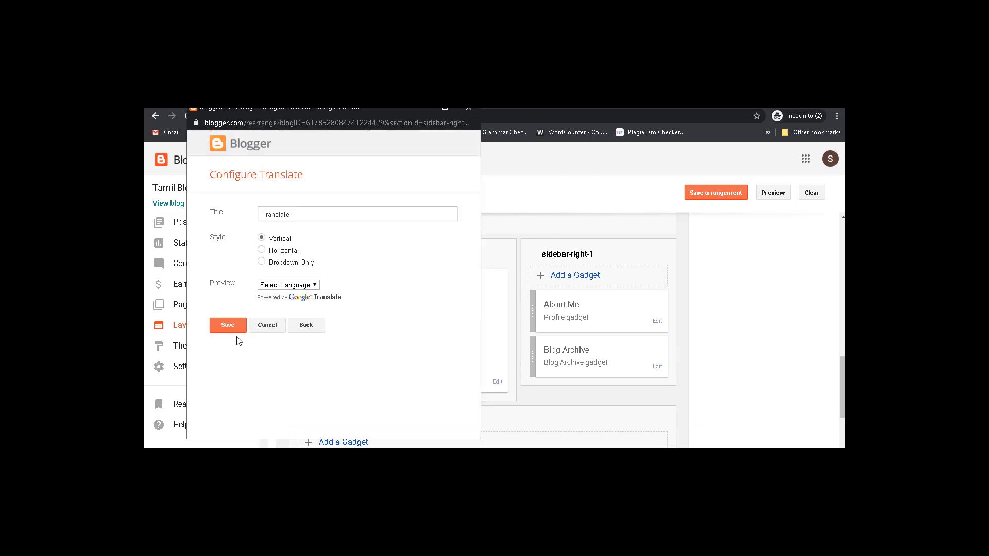
pyautogui.click(234, 327)
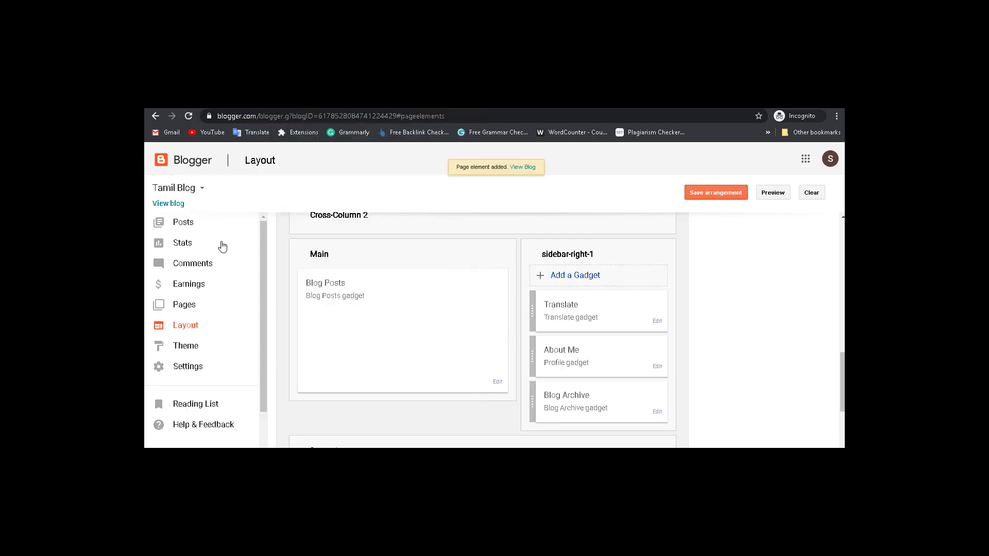
# Open the live Tamil Blog in a new browser tab and switch to it
pyautogui.rightClick(525, 168)
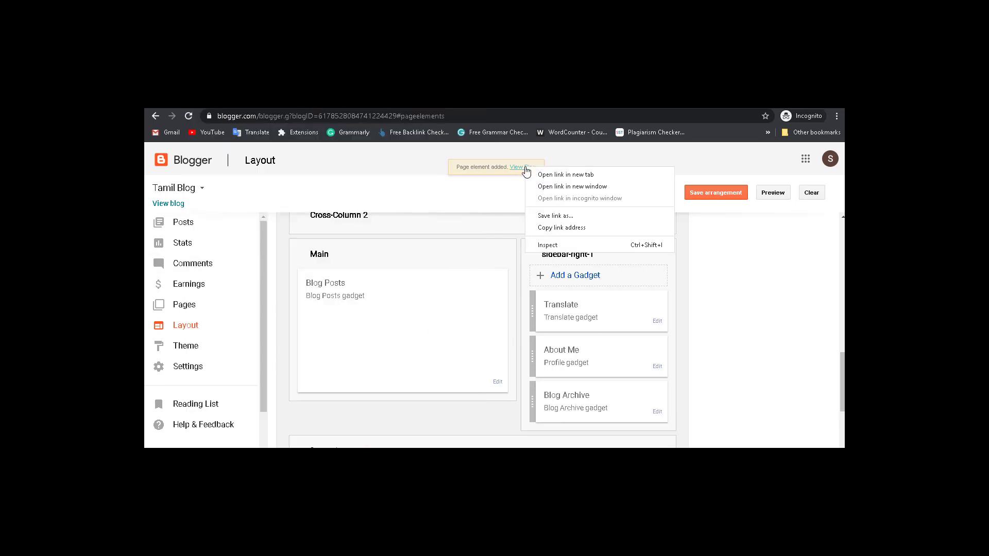
pyautogui.click(538, 174)
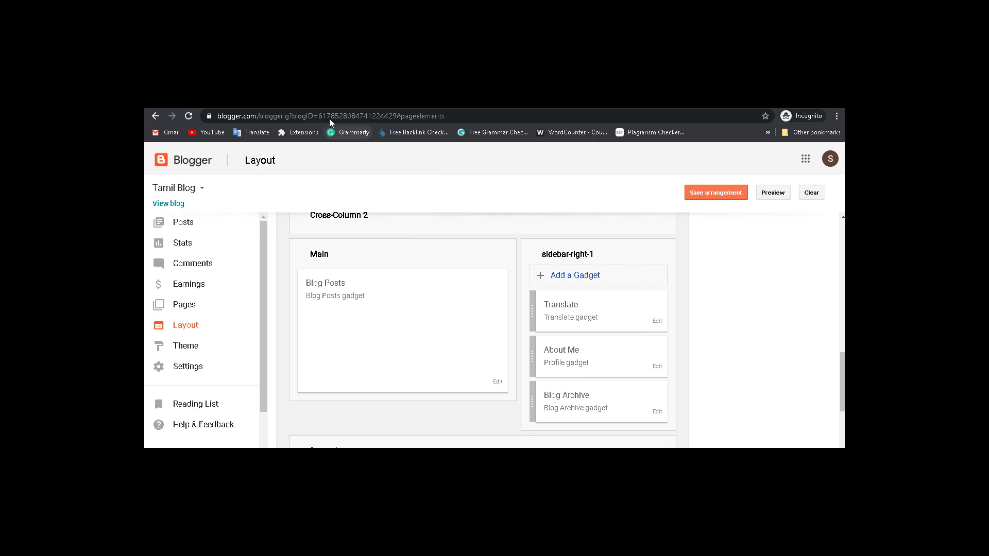
pyautogui.rightClick(170, 206)
pyautogui.click(180, 212)
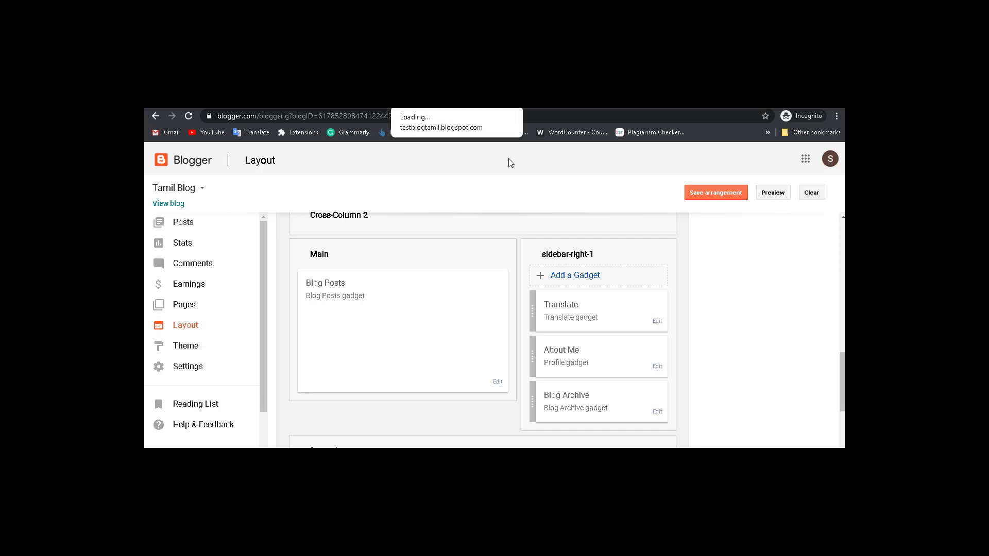
pyautogui.click(462, 110)
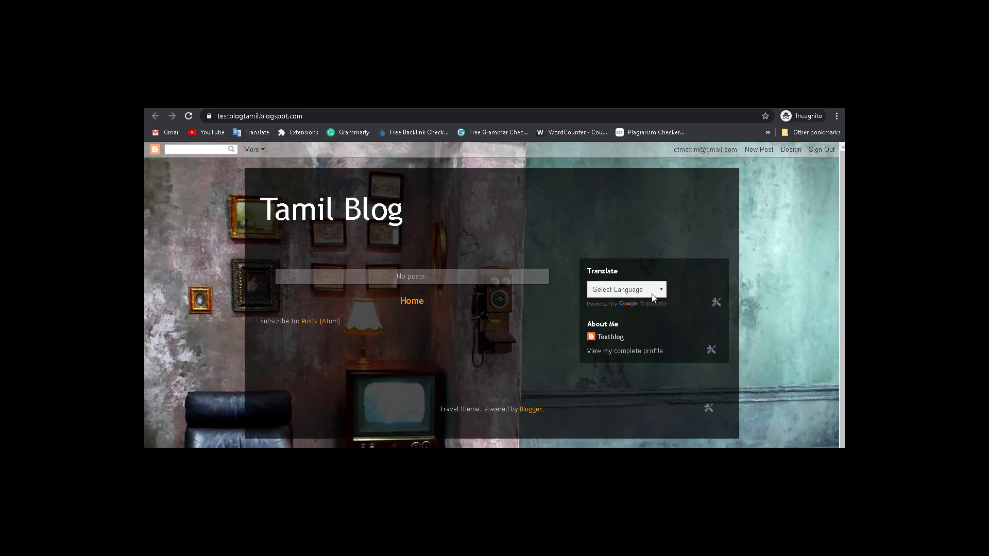
# View the language choices in the live blog's Translate gadget without choosing one, and select the blog's web address
pyautogui.click(653, 298)
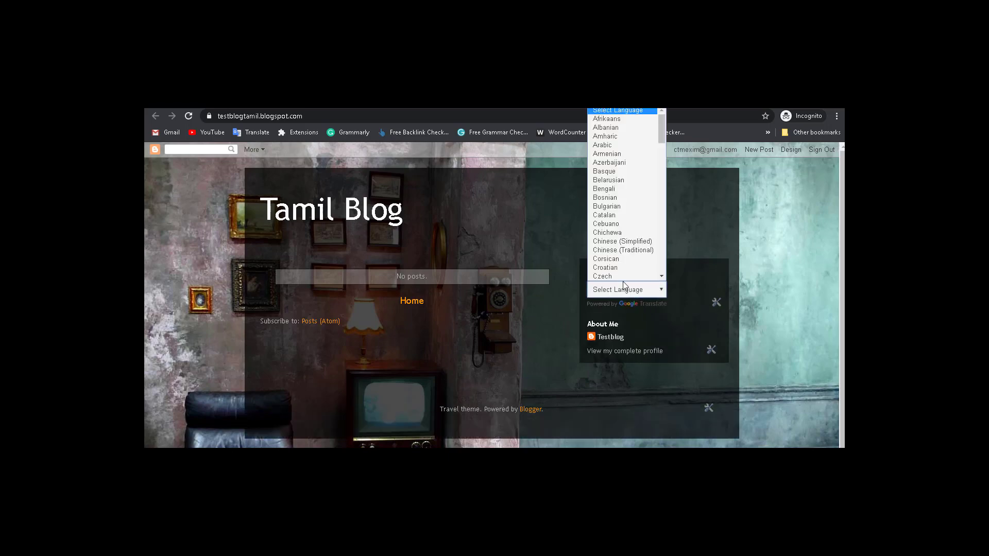
pyautogui.click(567, 208)
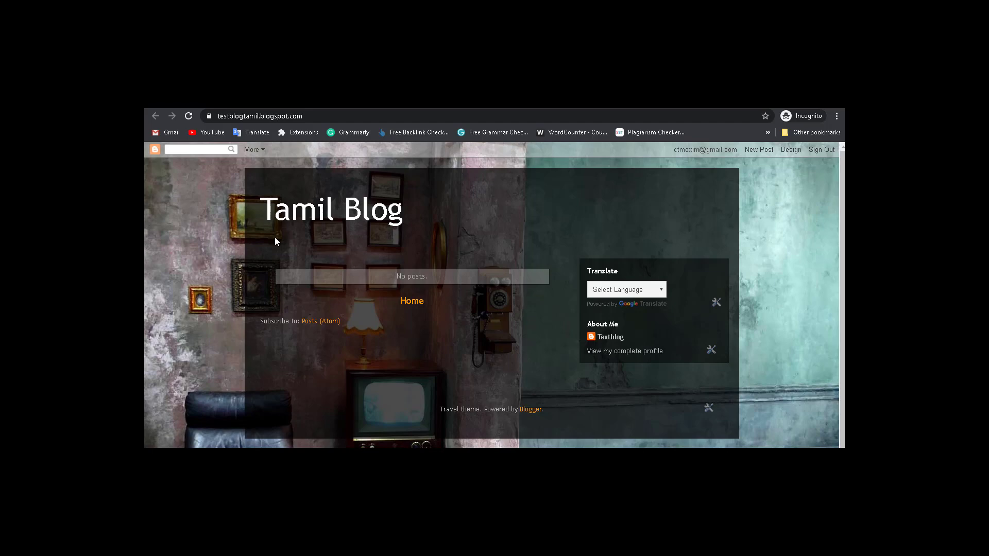
pyautogui.click(224, 116)
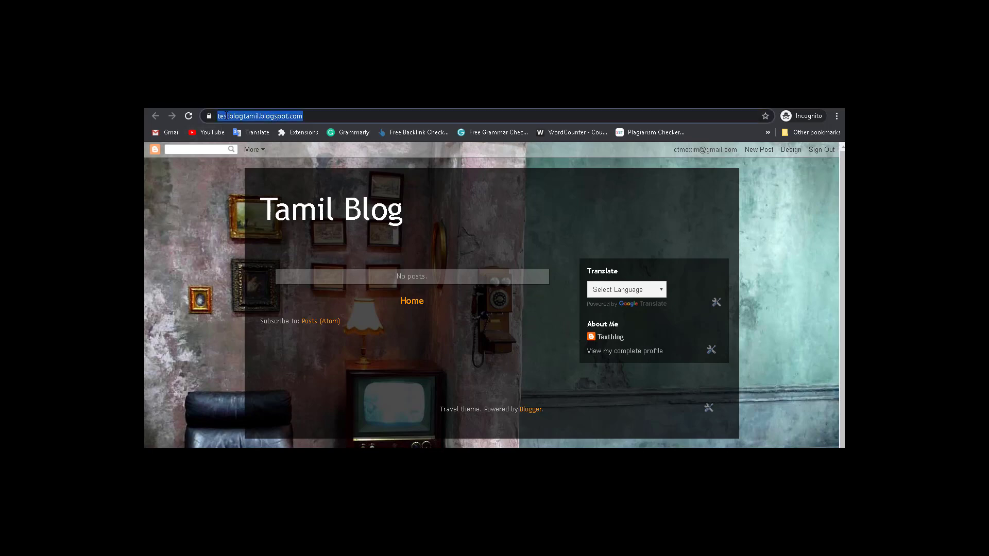